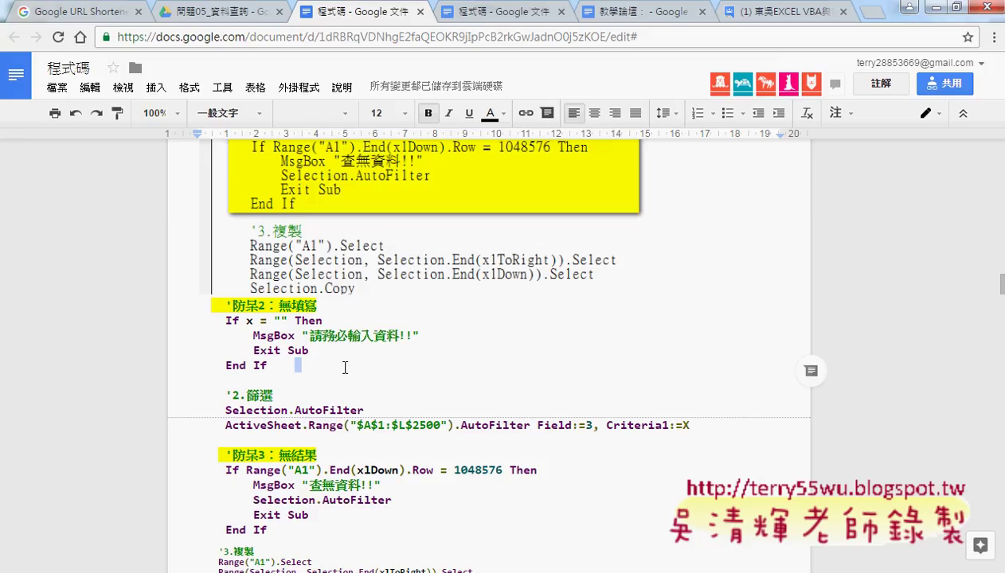
Scroll the code notes to 防呆2 and select its If x = "" Then … End If block
scroll(344, 367, "up", 3)
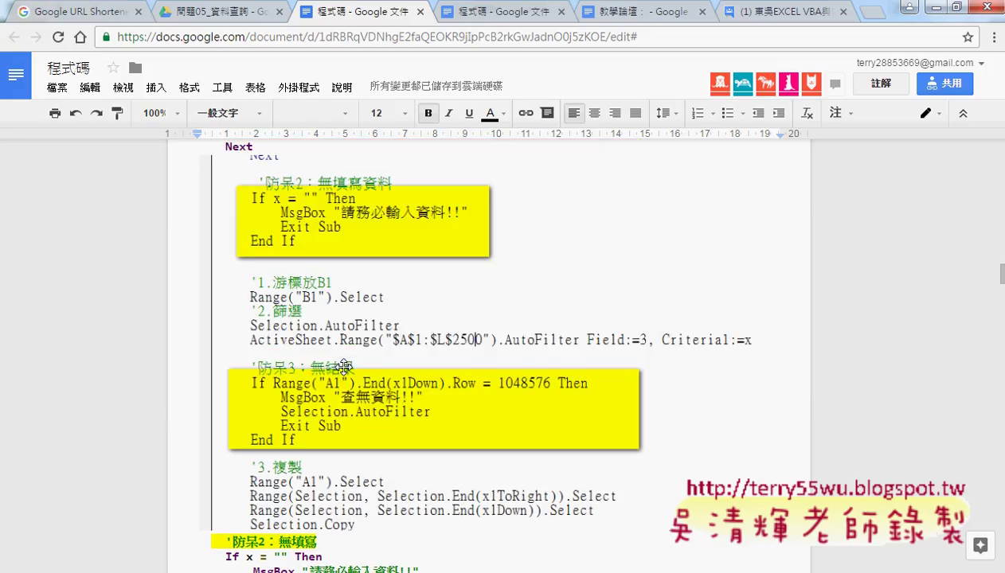
scroll(344, 367, "up", 2)
scroll(344, 367, "up", 1)
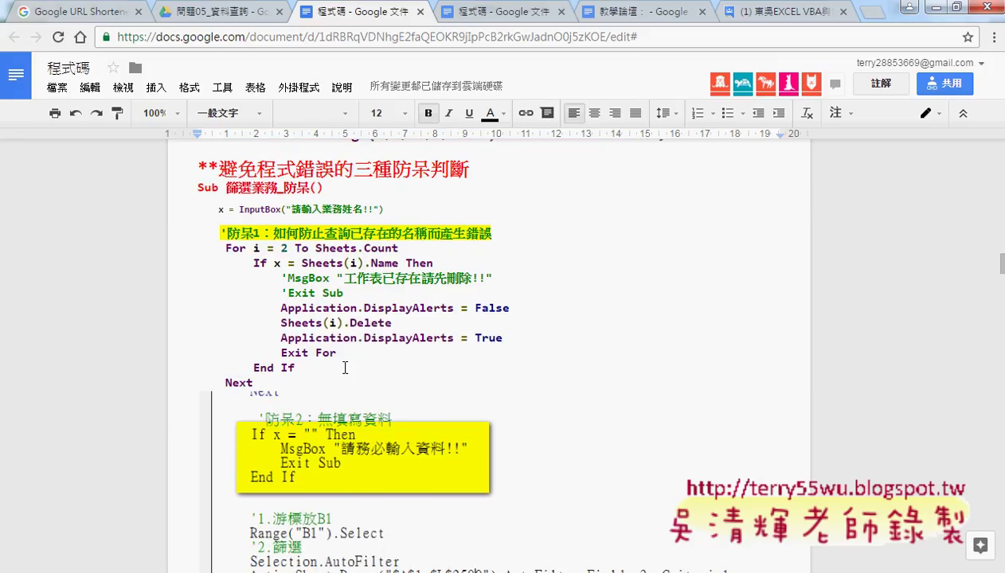
scroll(345, 369, "up", 1)
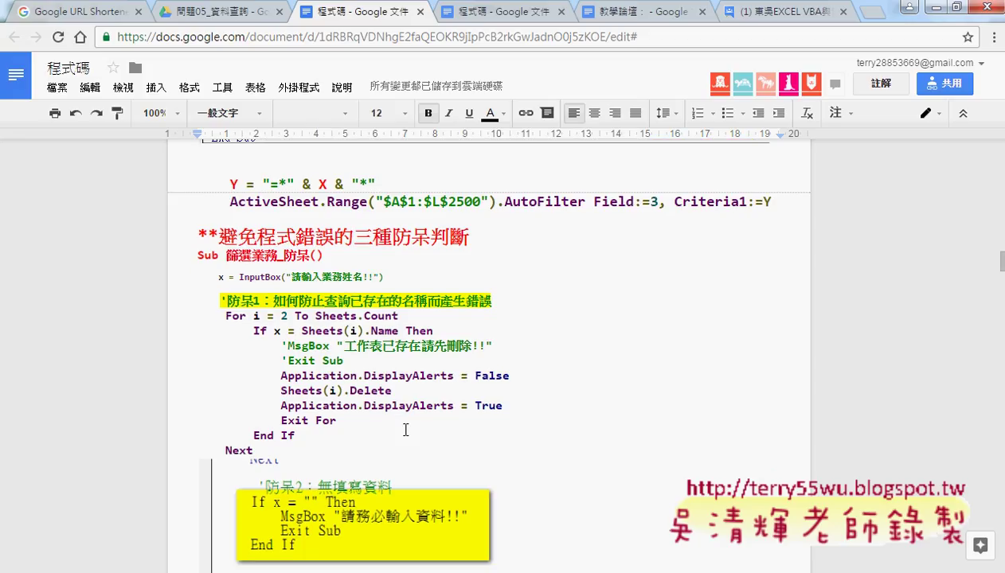
scroll(406, 430, "down", 5)
scroll(406, 430, "down", 2)
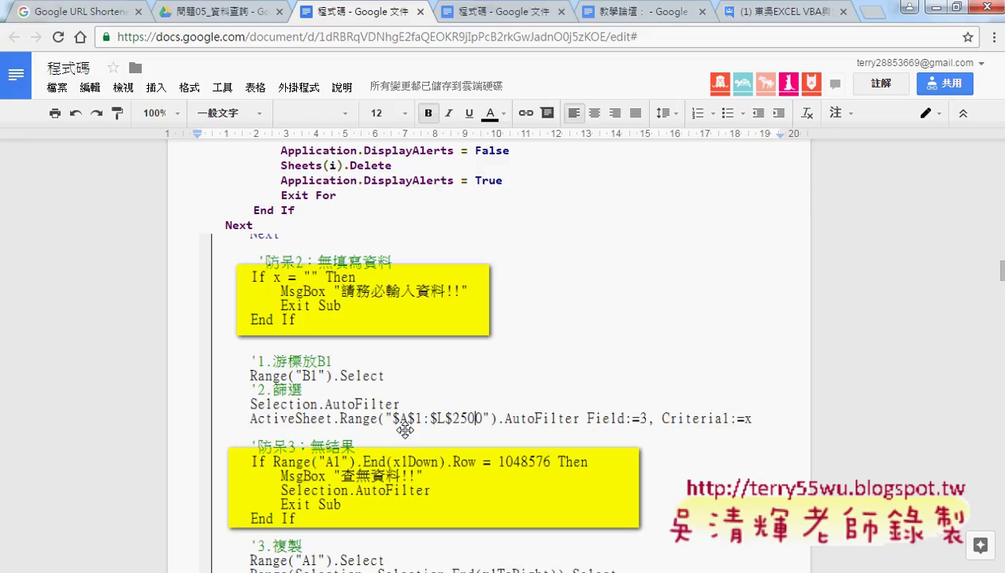
scroll(404, 430, "down", 5)
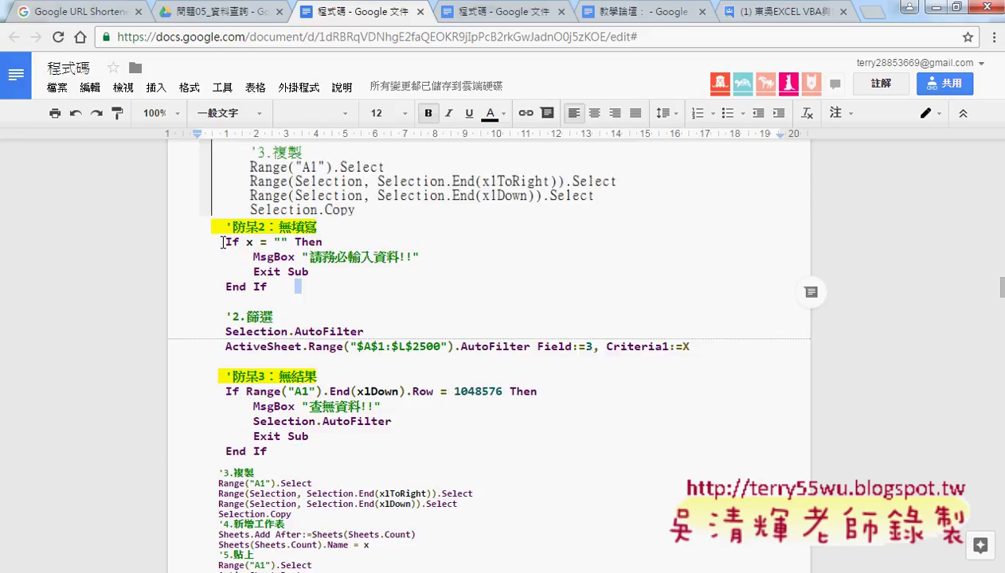
mouse_move(220, 241)
left_mouse_down()
mouse_move(293, 243)
mouse_move(314, 284)
left_mouse_up()
key("ctrl+c")
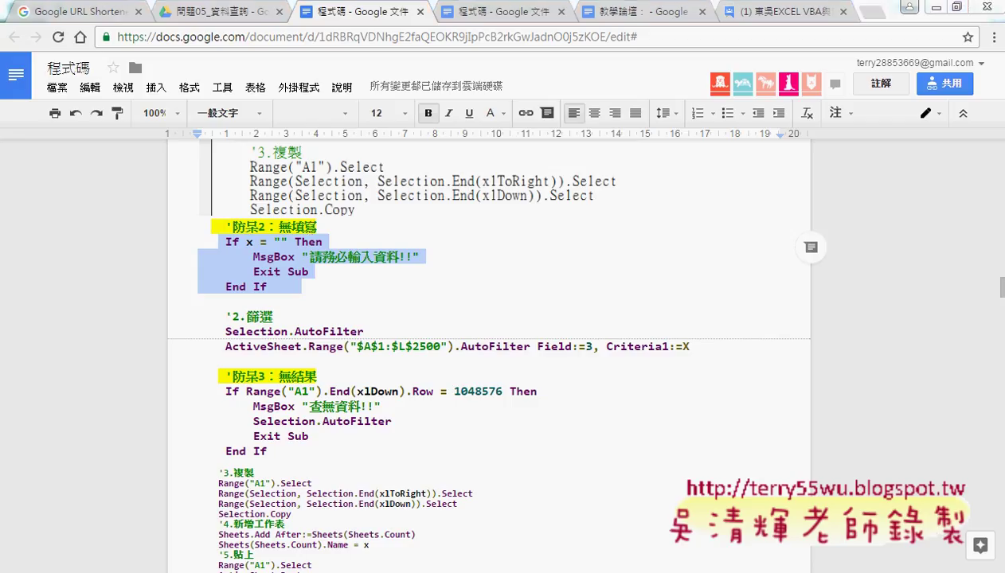
Bring the 問題05.xlsx VBA editor forward and scroll to the top of 篩選業務
mouse_move(319, 563)
left_click(381, 511)
scroll(431, 424, "up", 2)
scroll(431, 424, "up", 2)
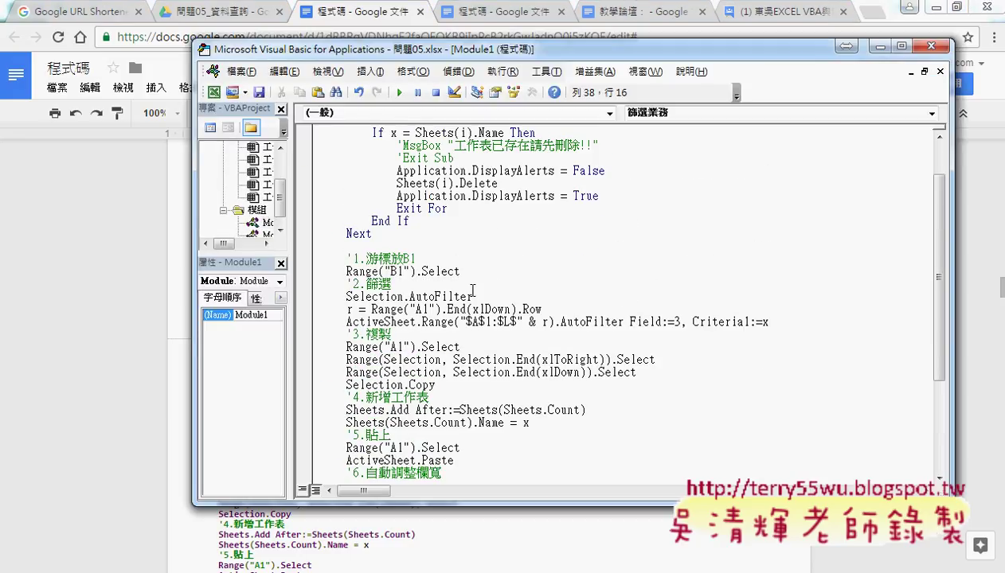
scroll(431, 425, "up", 1)
Paste the empty-input If block below the InputBox line, align it, and review its condition
left_click(556, 143)
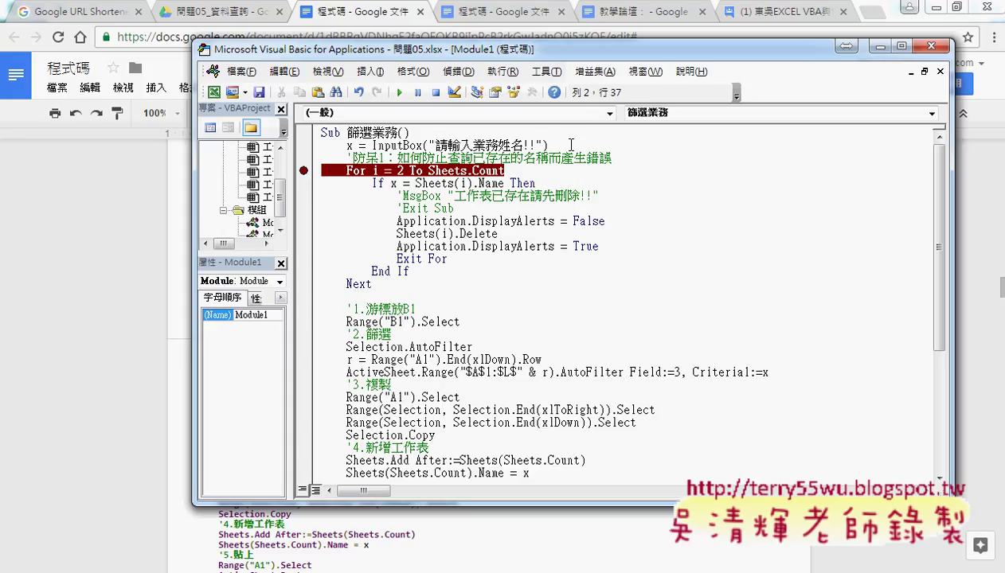
key("Return")
key("ctrl+v")
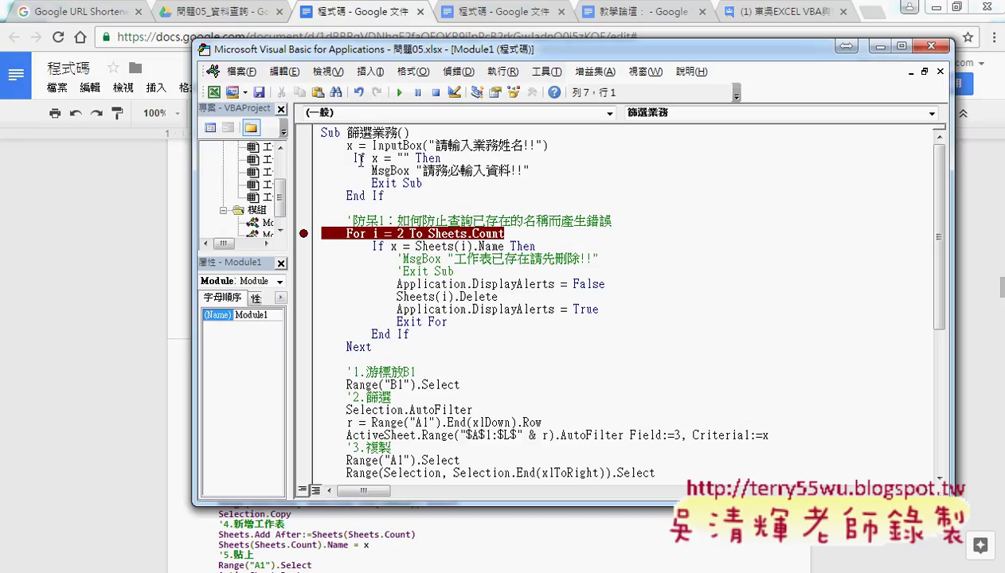
left_click(351, 158)
key("BackSpace")
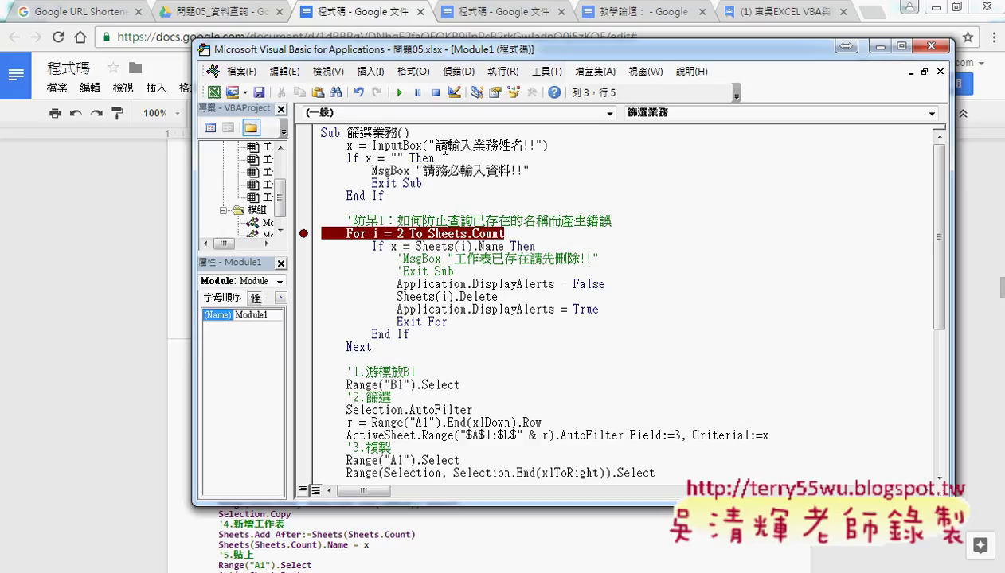
left_click_drag(346, 145, 556, 145)
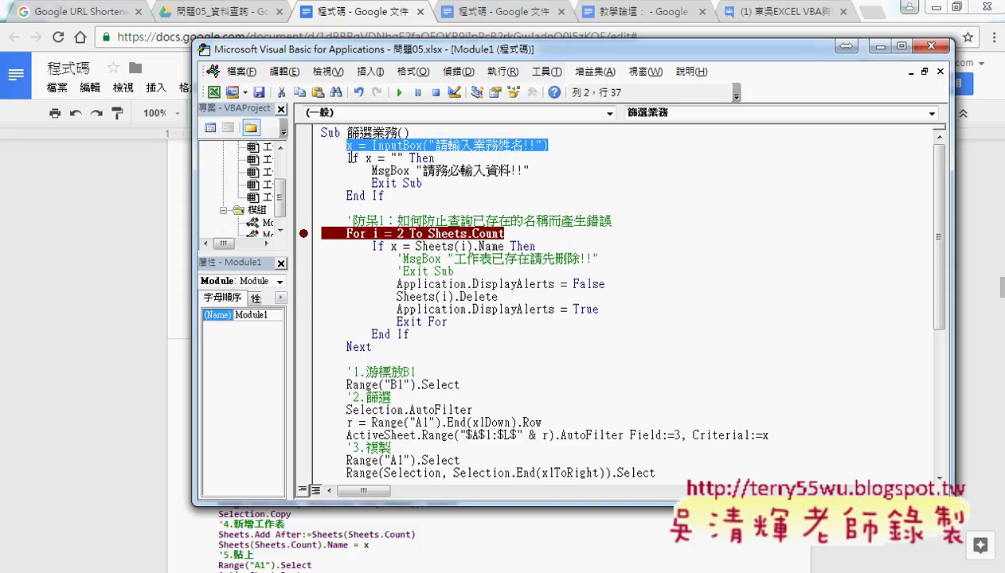
left_click_drag(366, 158, 403, 157)
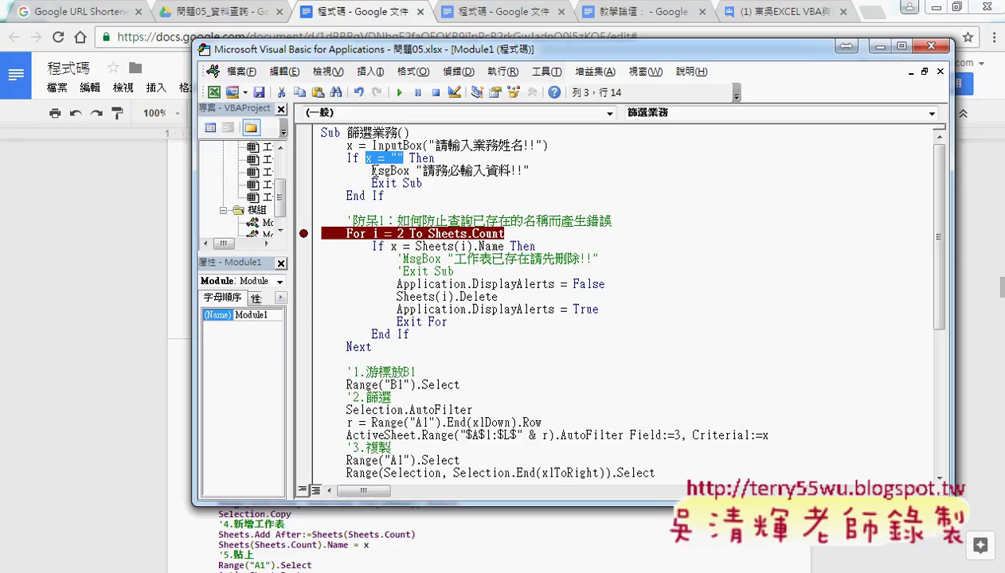
Add vbQuestion as the style argument of the 請務必輸入資料!! MsgBox
left_click(529, 170)
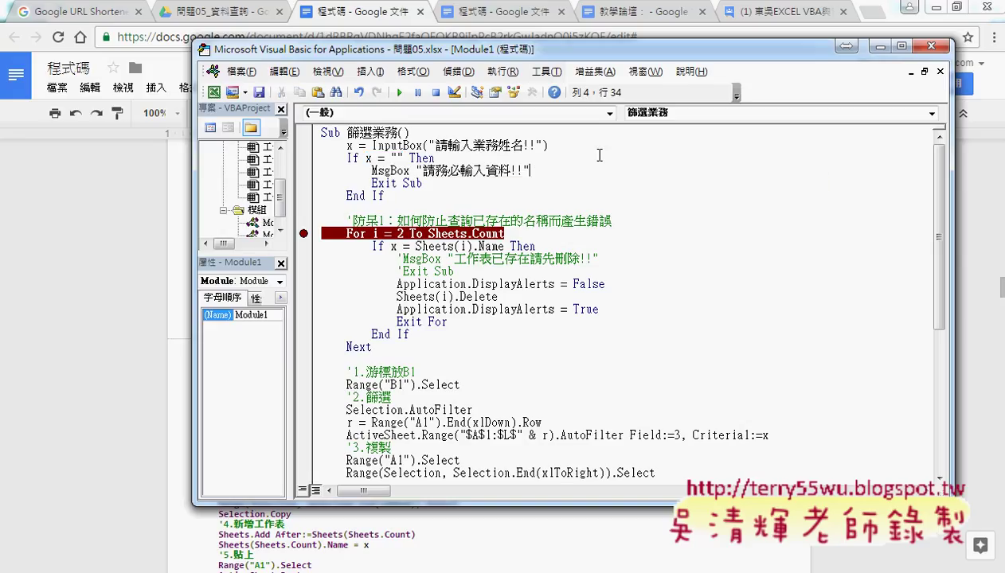
type(",")
key("Down")
key("Down")
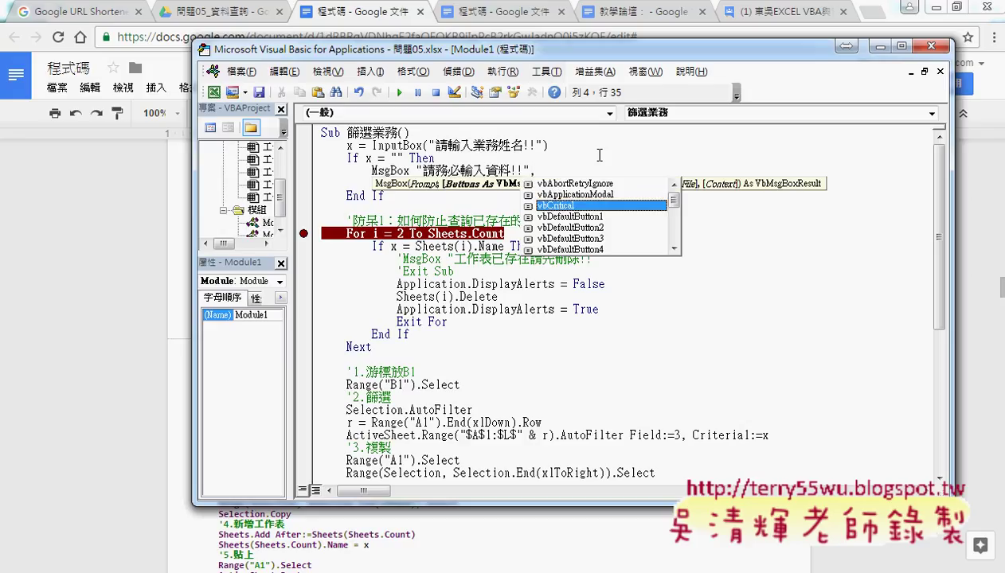
key("Down")
key("Down")
key("Down")
key("Down")
key("Down")
key("Down")
key("Down")
key("Down")
key("Down")
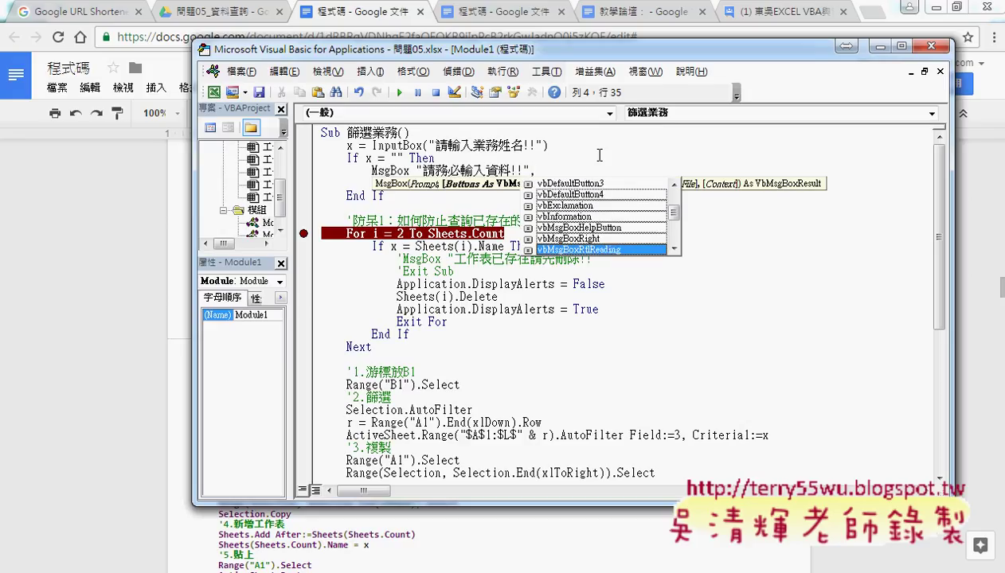
key("Down")
key("Down")
key("Down")
key("Down")
key("Down")
key("Down")
key("Down")
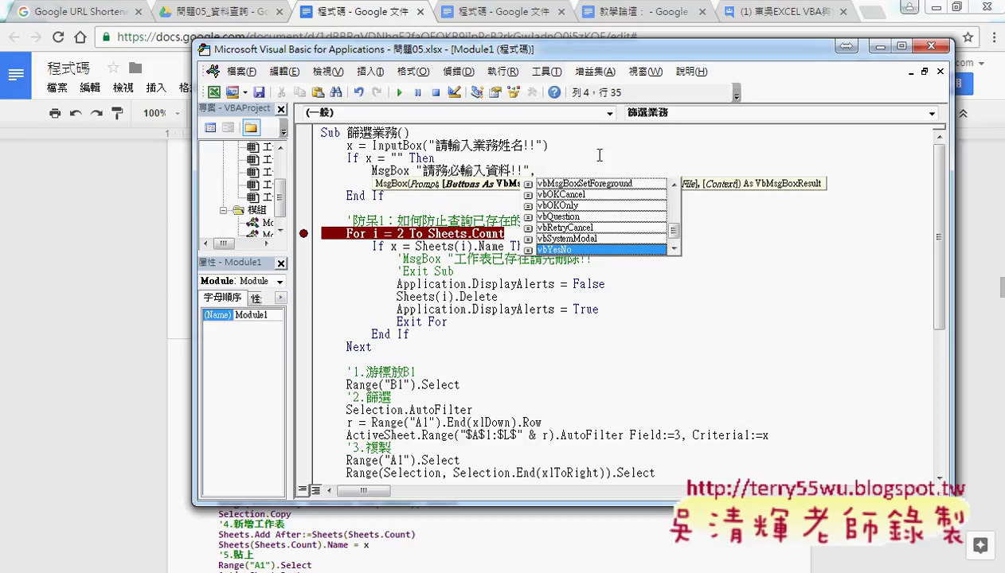
key("Up")
key("Down")
key("Down")
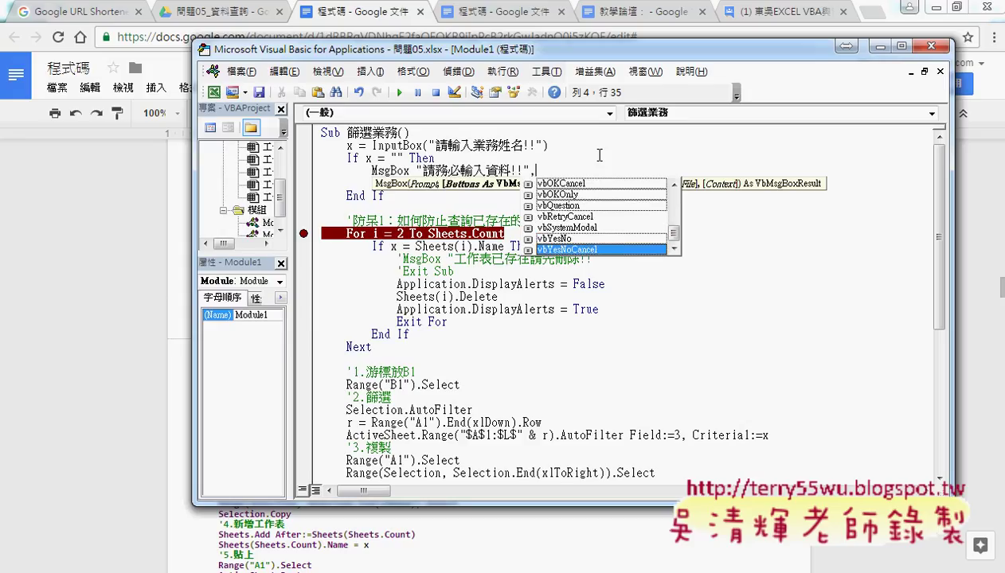
key("Up")
key("Up")
key("Up")
key("Up")
key("Up")
key("Up")
key("Down")
key("Down")
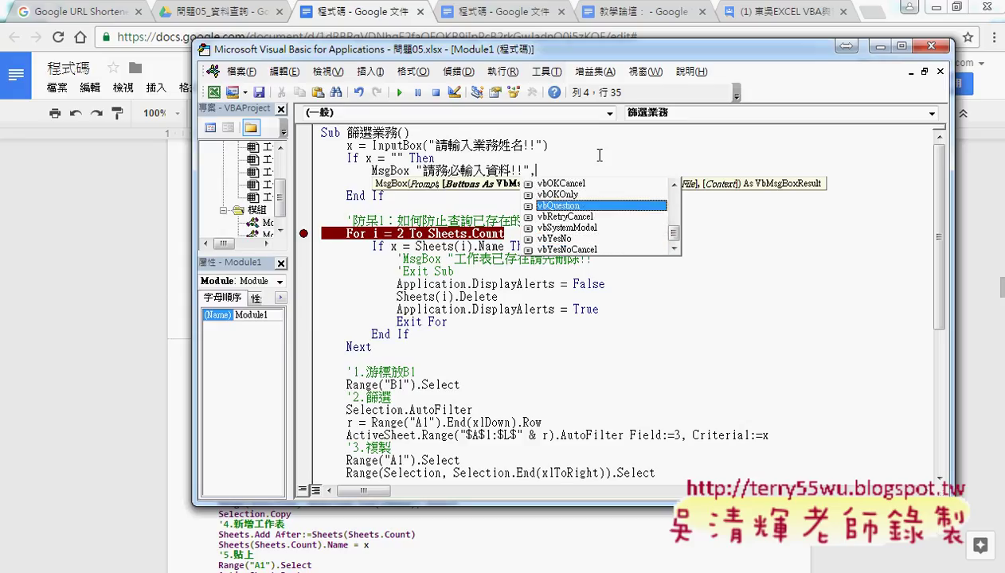
key("space")
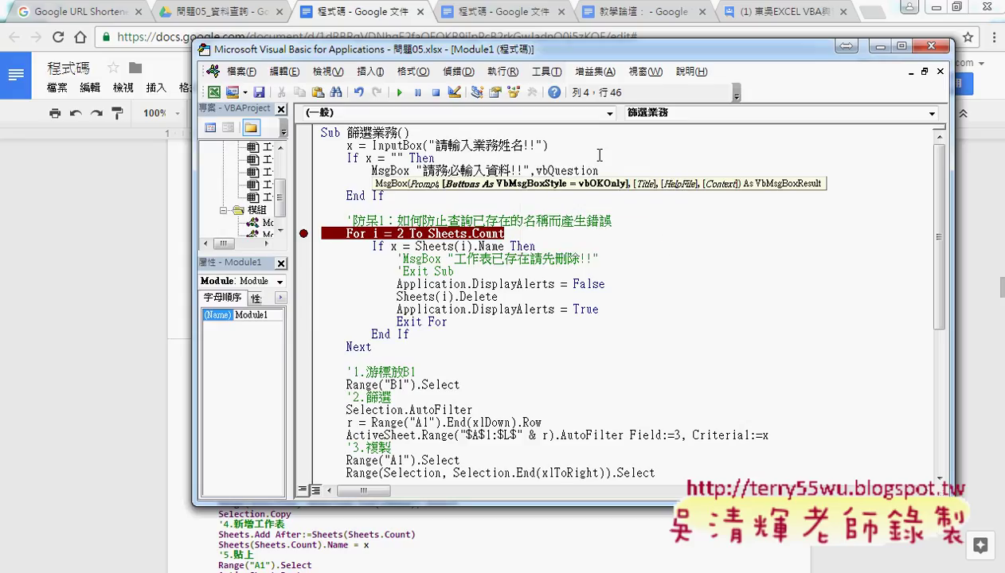
left_click_drag(529, 170, 602, 170)
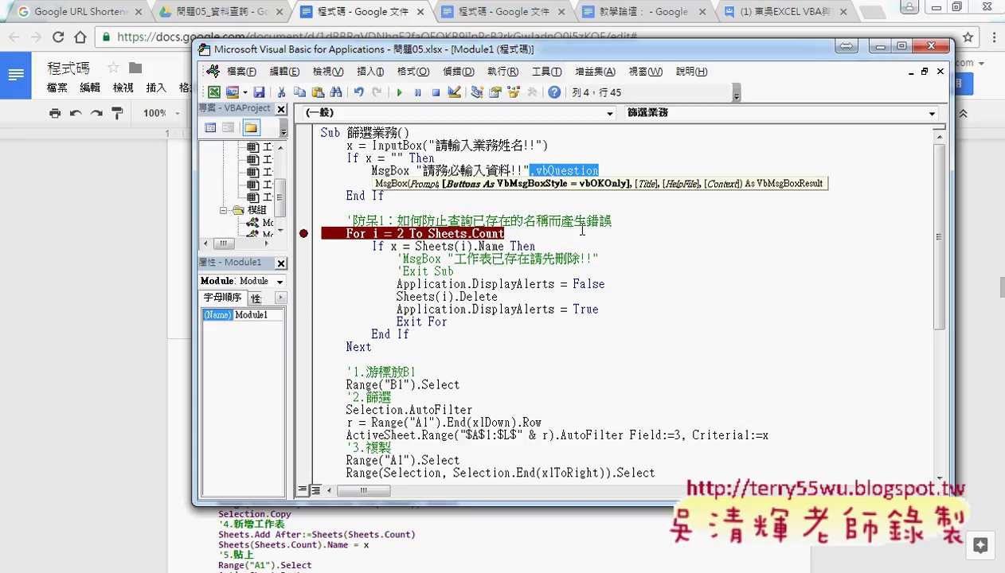
Put Exit Sub on the line after the MsgBox and review the check's code
key("End")
key("Return")
type("Exit Sub")
left_click_drag(371, 183, 424, 183)
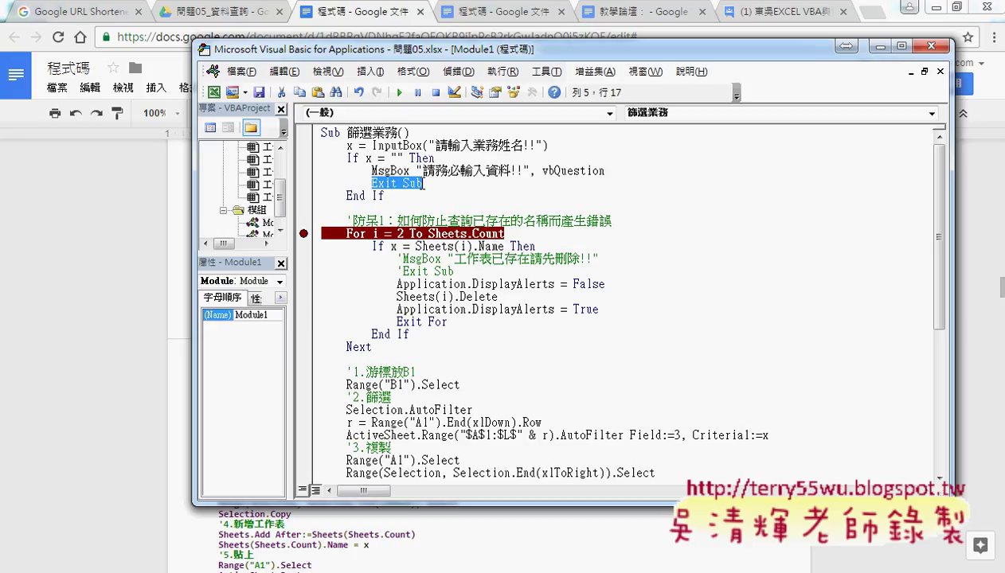
scroll(434, 187, "down", 7)
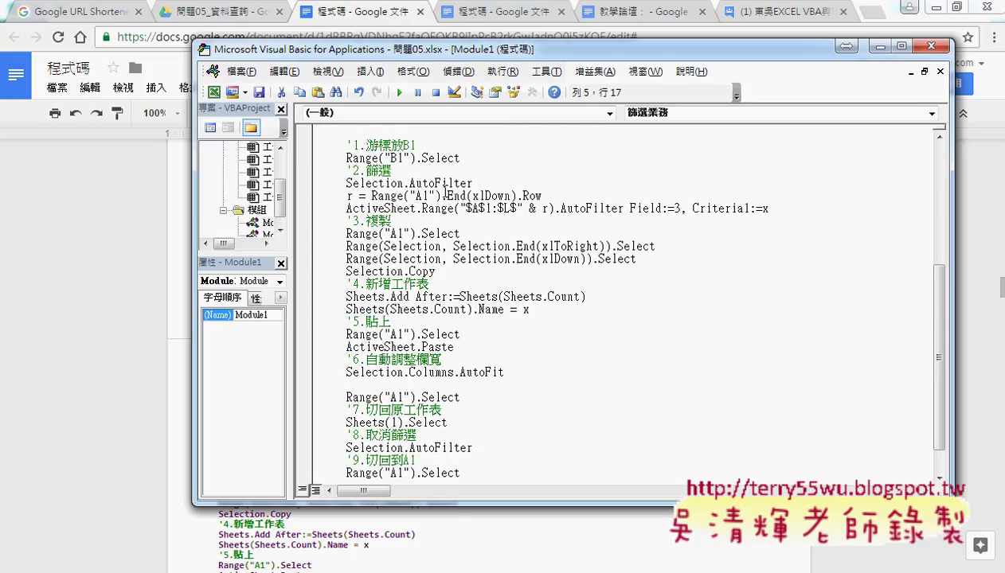
scroll(335, 456, "up", 4)
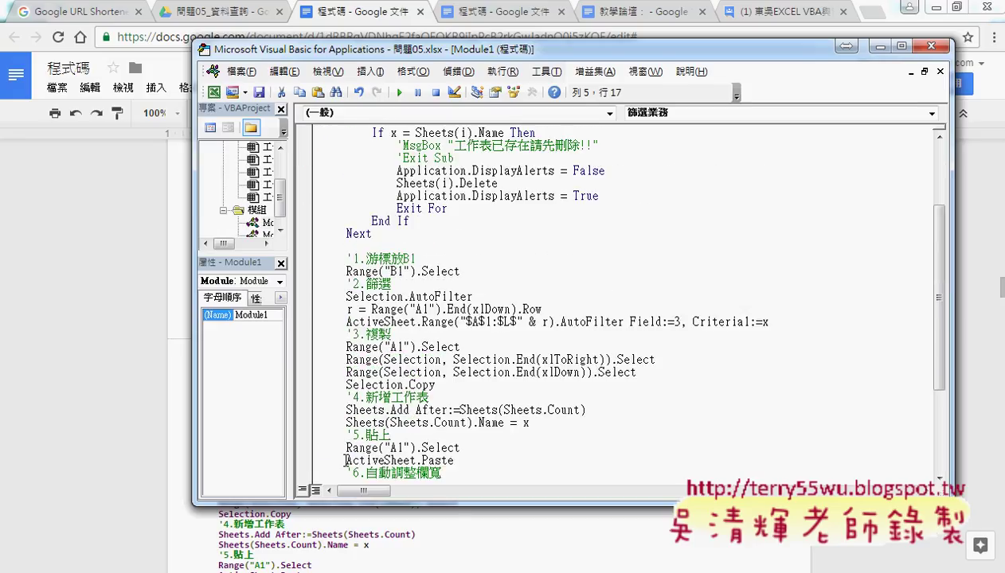
scroll(334, 455, "up", 3)
Run 篩選業務 and submit the 請輸入業務姓名!! prompt blank to trigger the warning
left_click(399, 92)
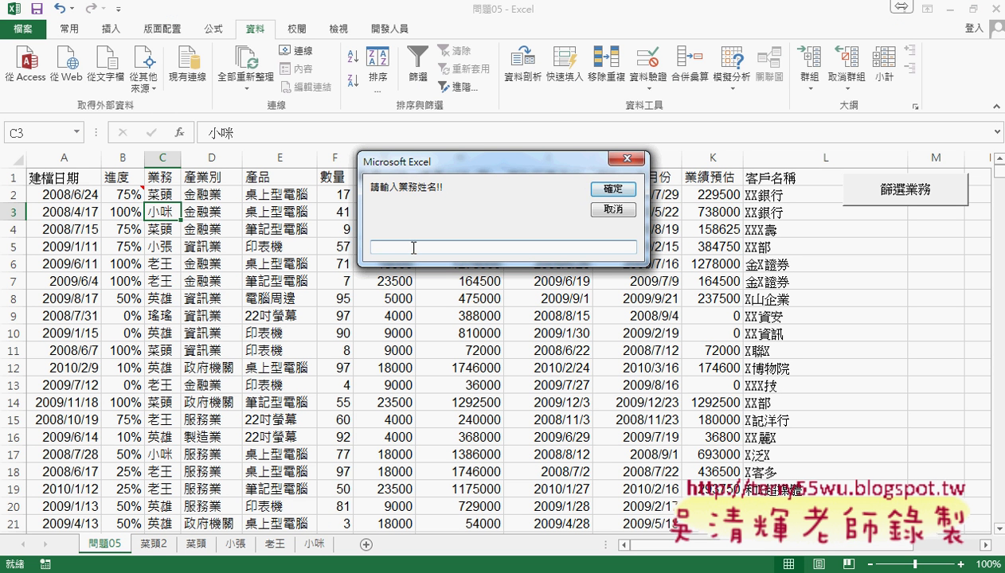
left_click(618, 191)
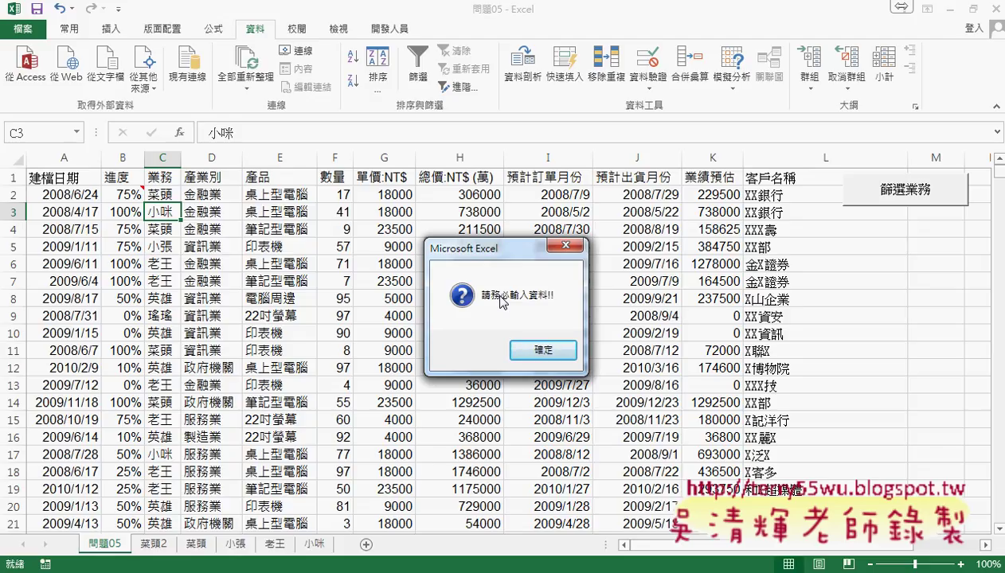
Dismiss the warning and review the AutoFilter criteria and the empty-input If block
left_click(542, 350)
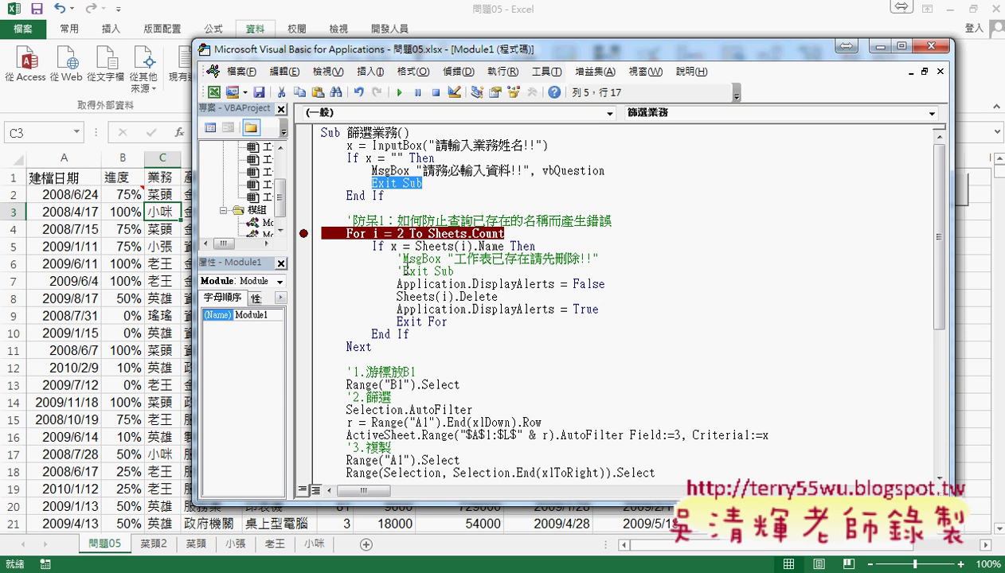
scroll(588, 375, "down", 2)
left_click_drag(767, 363, 756, 360)
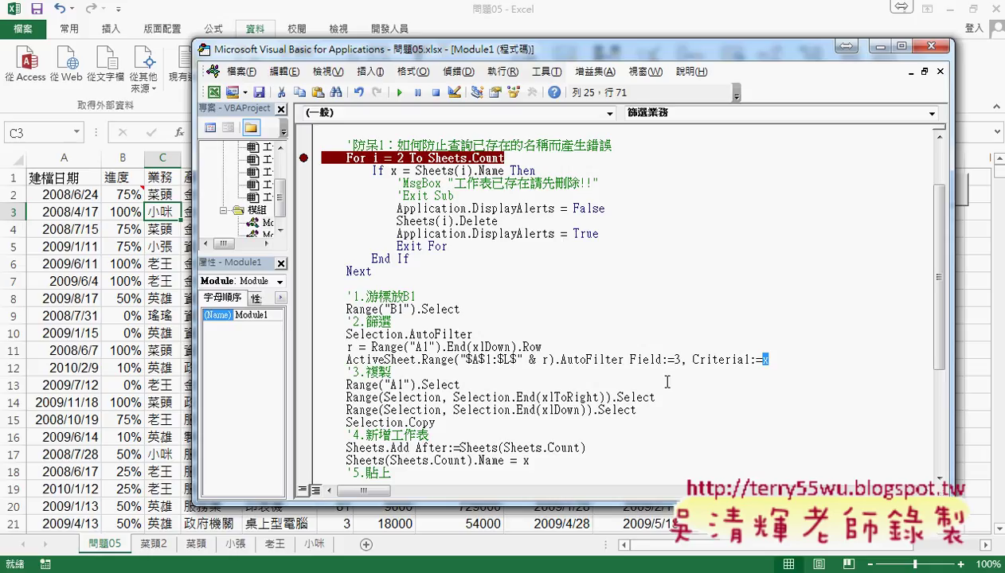
scroll(667, 382, "up", 1)
scroll(667, 382, "up", 1)
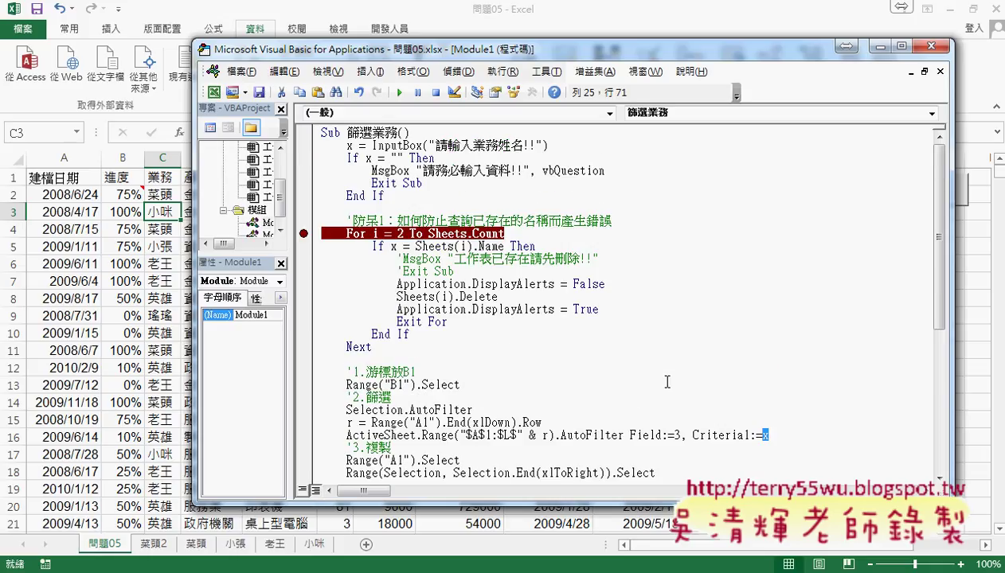
left_click(385, 196)
left_click_drag(385, 196, 312, 157)
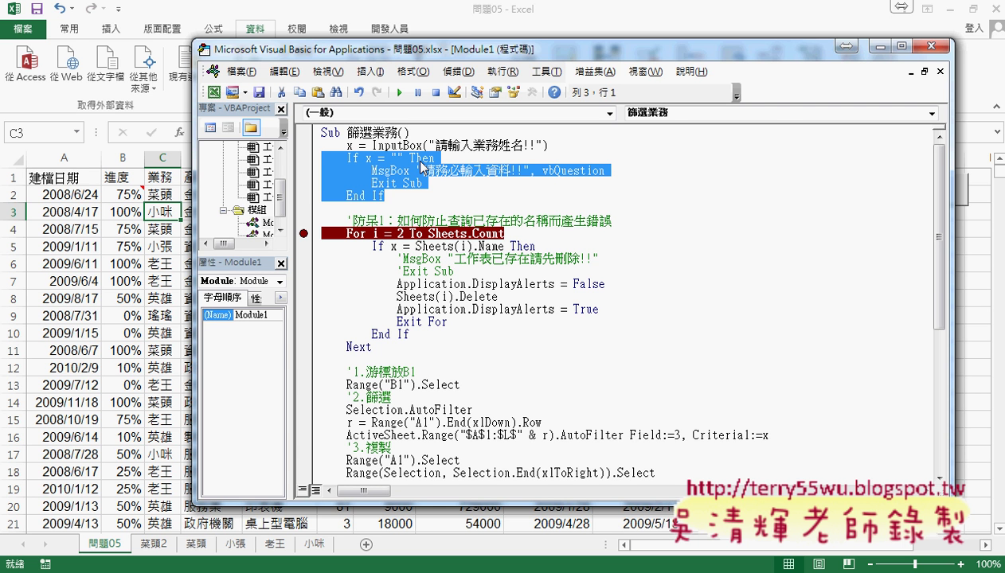
Rerun the blank-name test, dismiss the warning, and remove the For i = 2 To Sheets.Count breakpoint
left_click(399, 93)
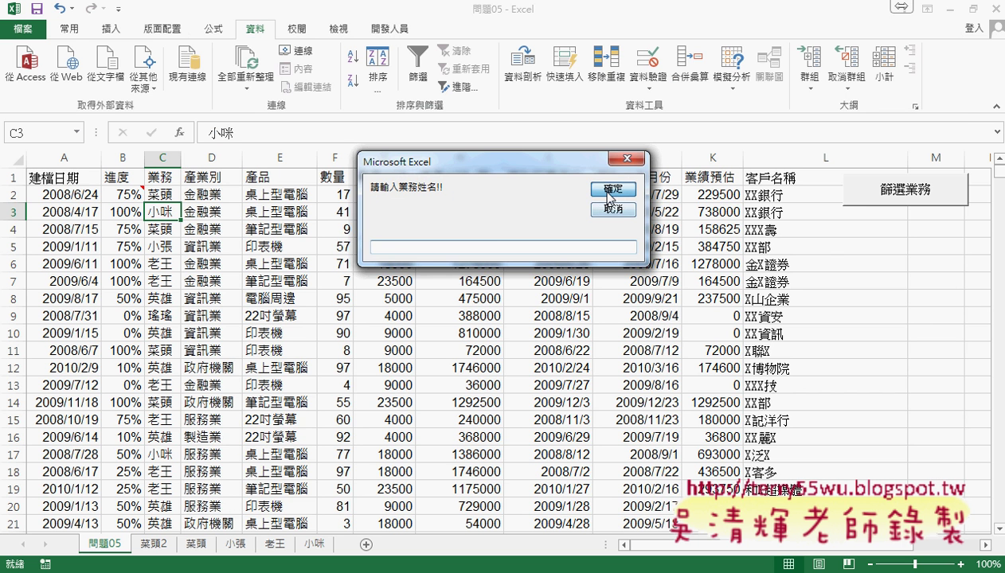
left_click(610, 189)
left_click(538, 348)
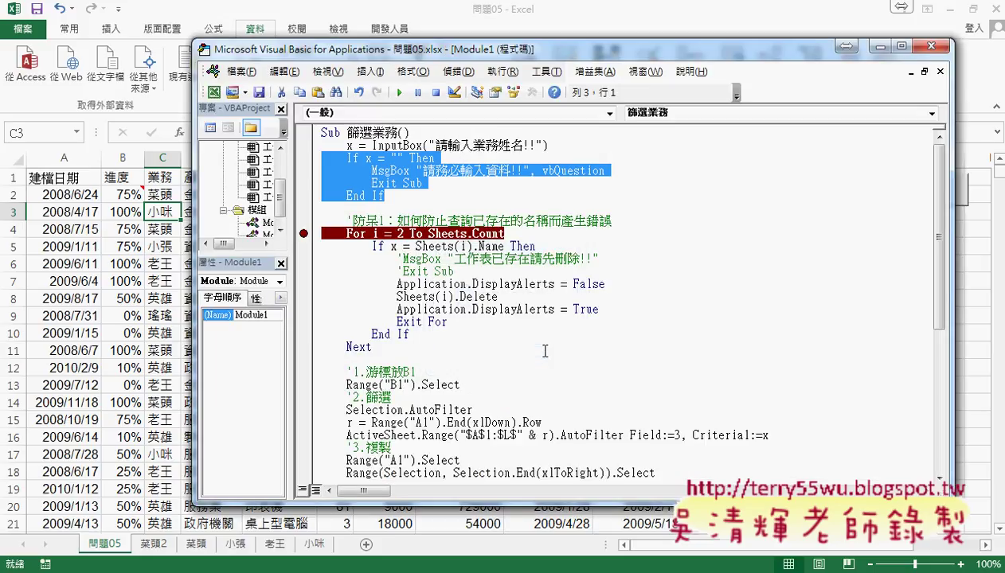
left_click(544, 351)
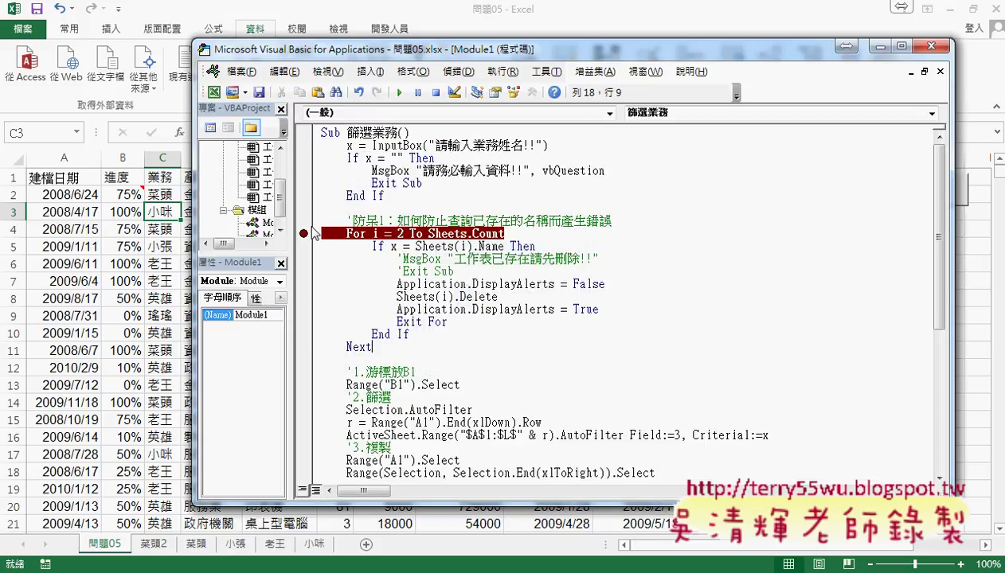
left_click(304, 233)
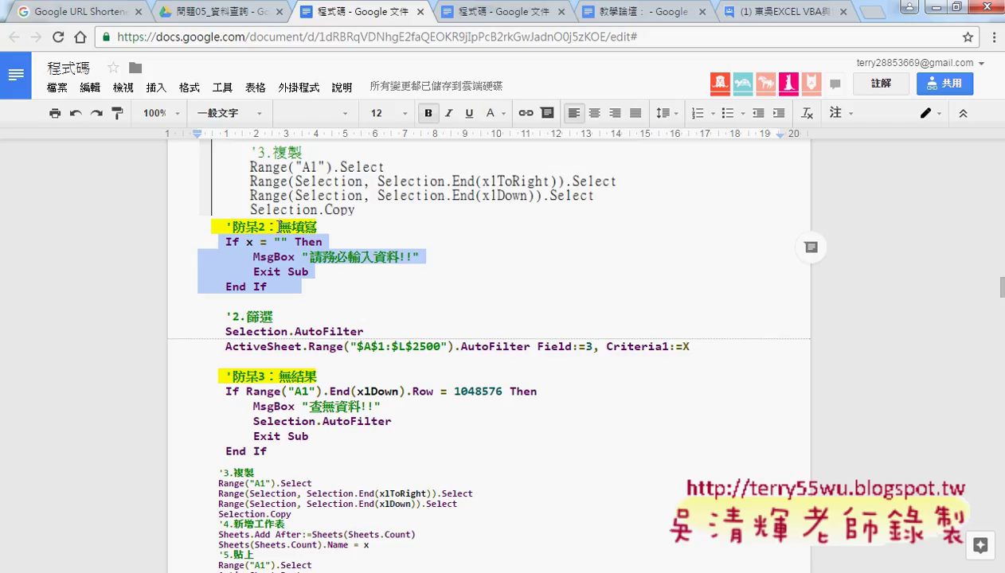
Scroll the code notes to the 防呆3 block and highlight 無結果 in its heading
key("Down")
key("Down")
key("Down")
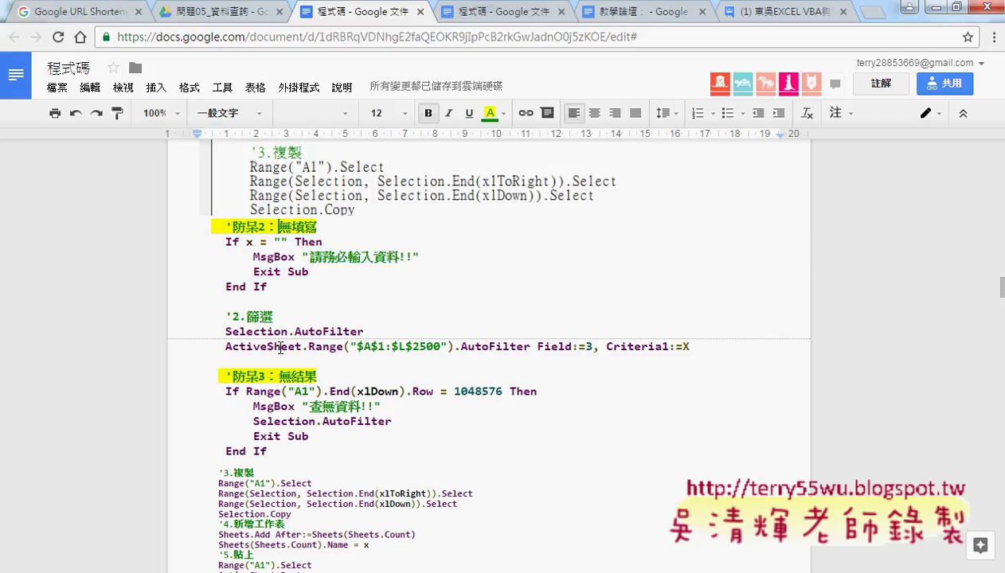
key("Down")
key("Down")
key("Right")
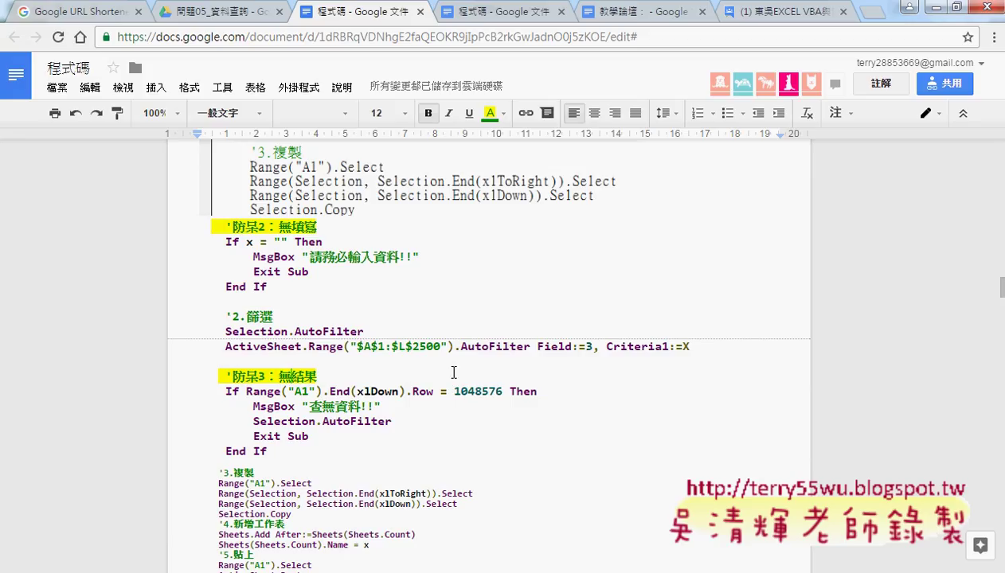
scroll(451, 373, "down", 1)
scroll(450, 374, "down", 1)
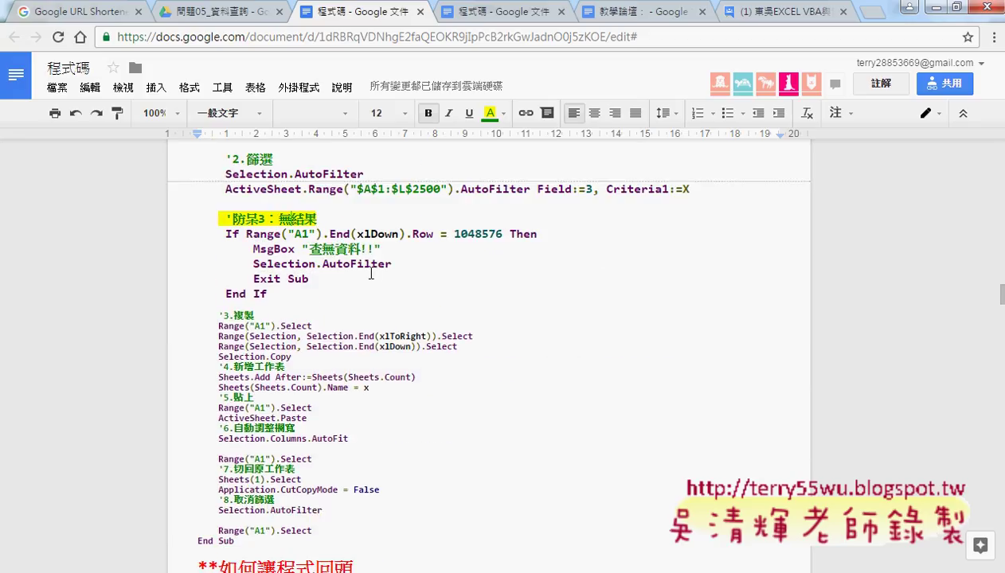
left_click_drag(276, 219, 316, 219)
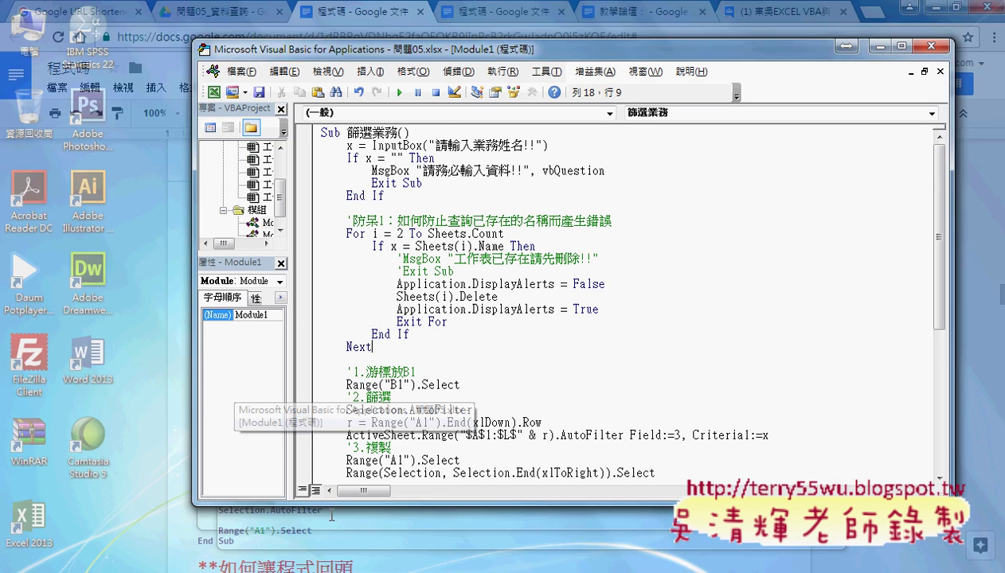
Bring Excel forward and run 篩選業務 with a salesperson name that has no matching records
left_click(331, 516)
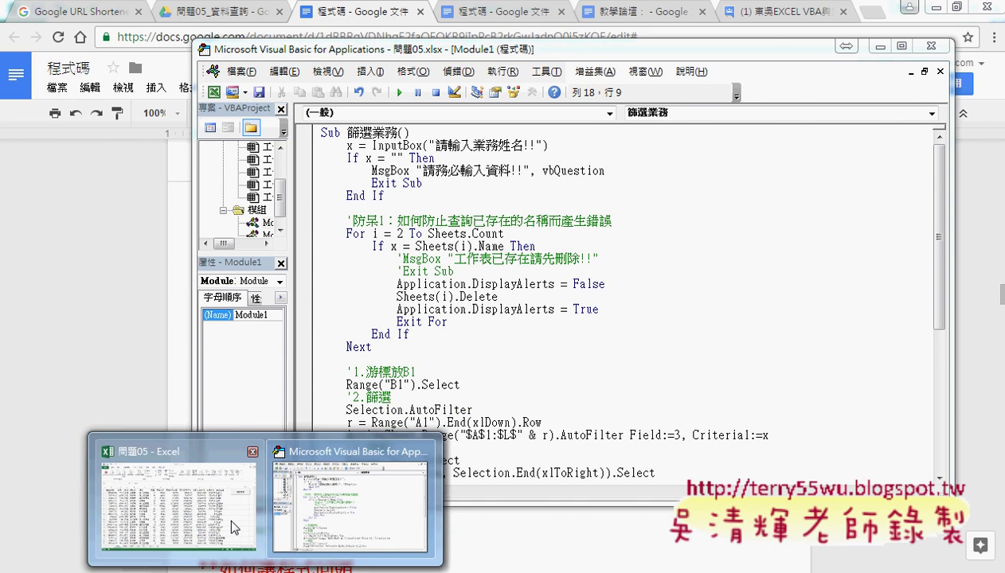
left_click(233, 526)
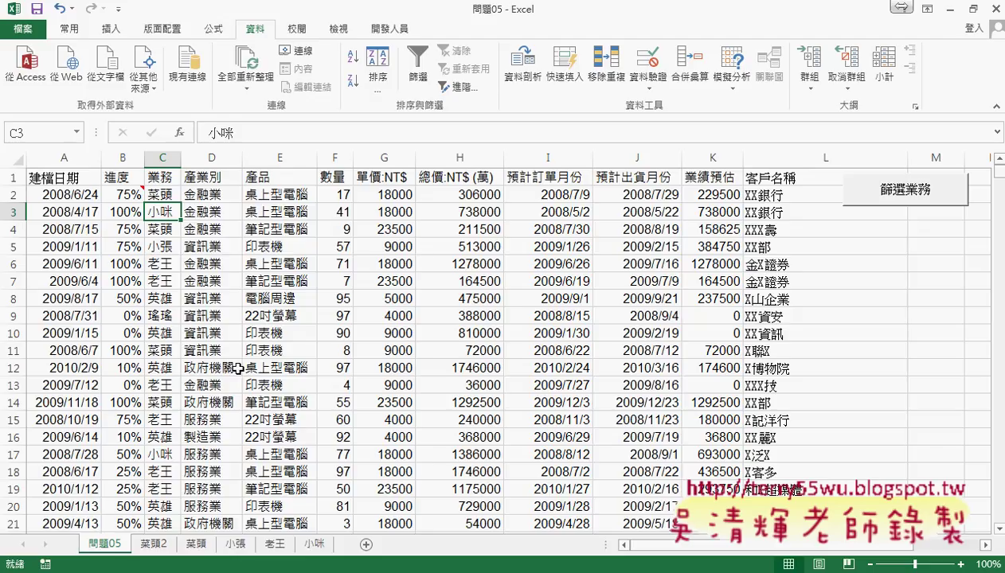
left_click(892, 201)
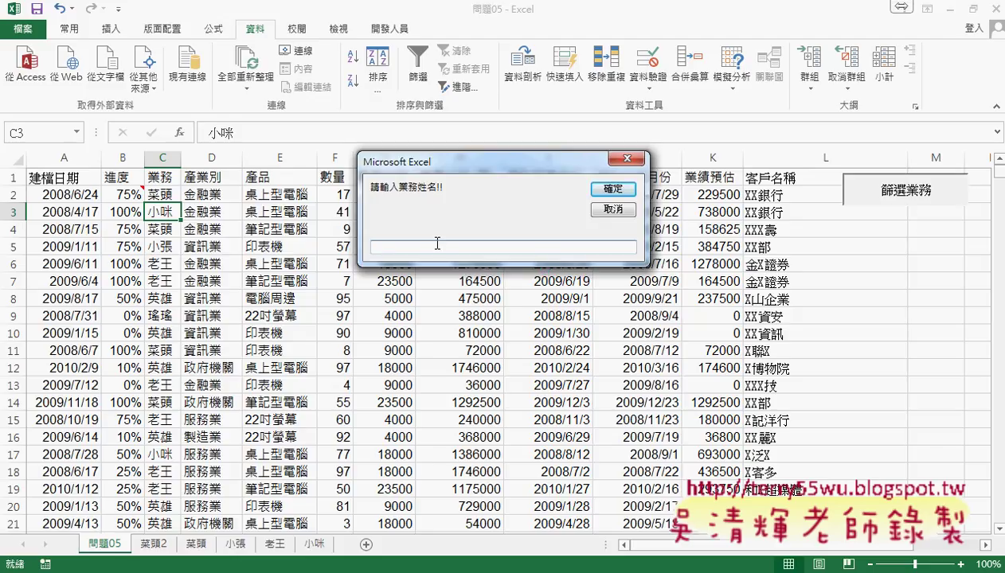
type("ad")
key("BackSpace")
key("BackSpace")
type("v")
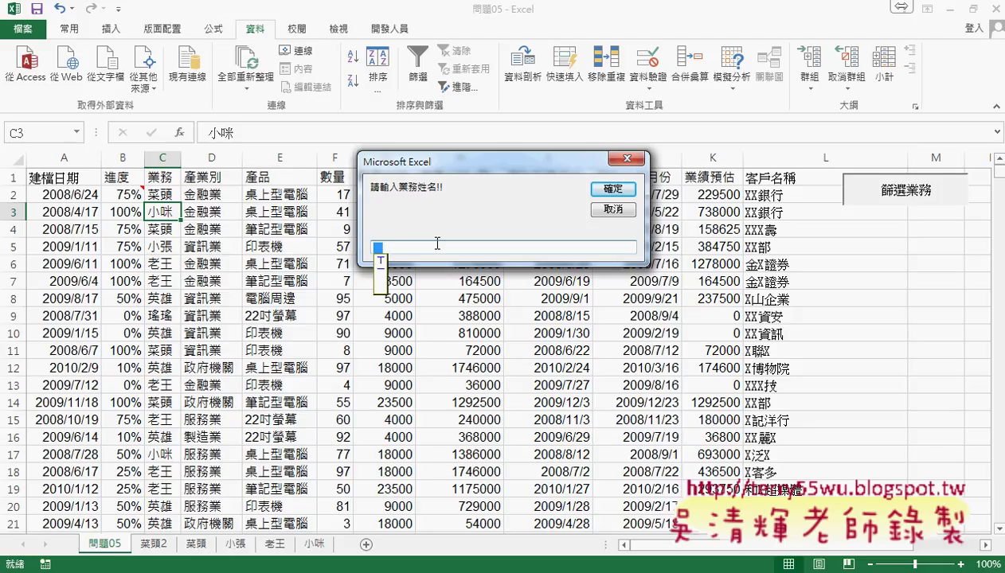
type("小林")
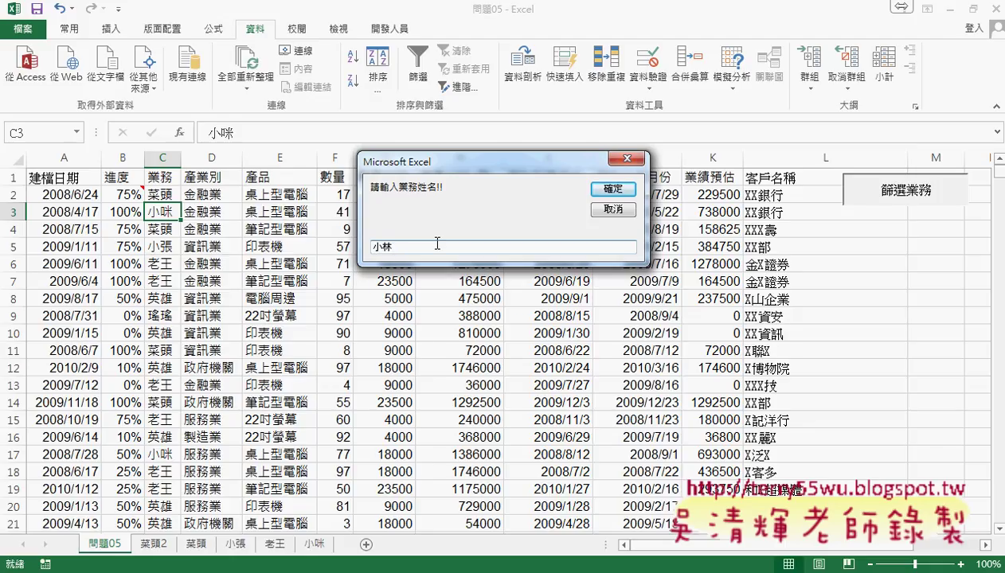
left_click(606, 189)
left_click(609, 189)
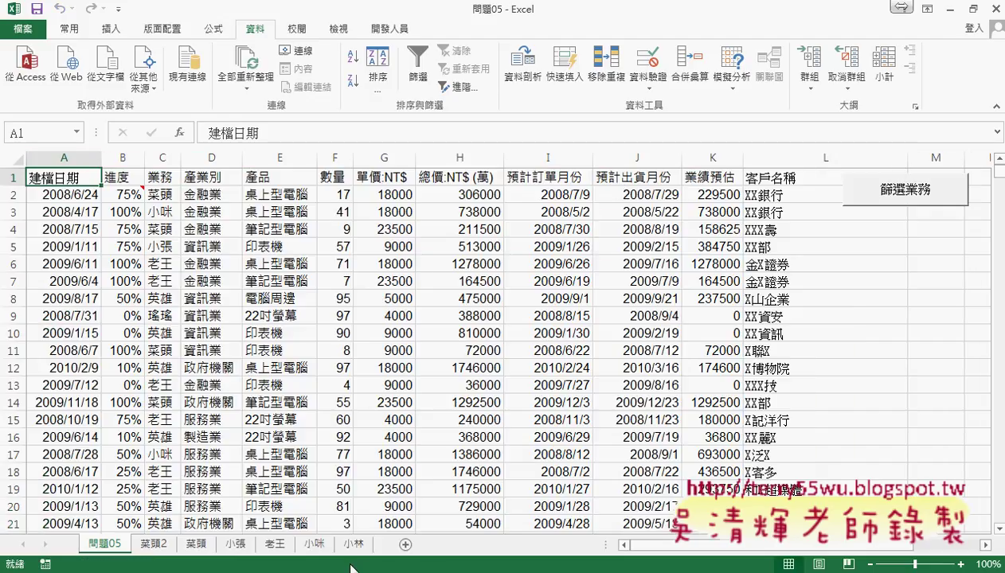
Inspect the header-only salesperson sheet, delete it, and return to the 問題05 sheet
left_click(353, 545)
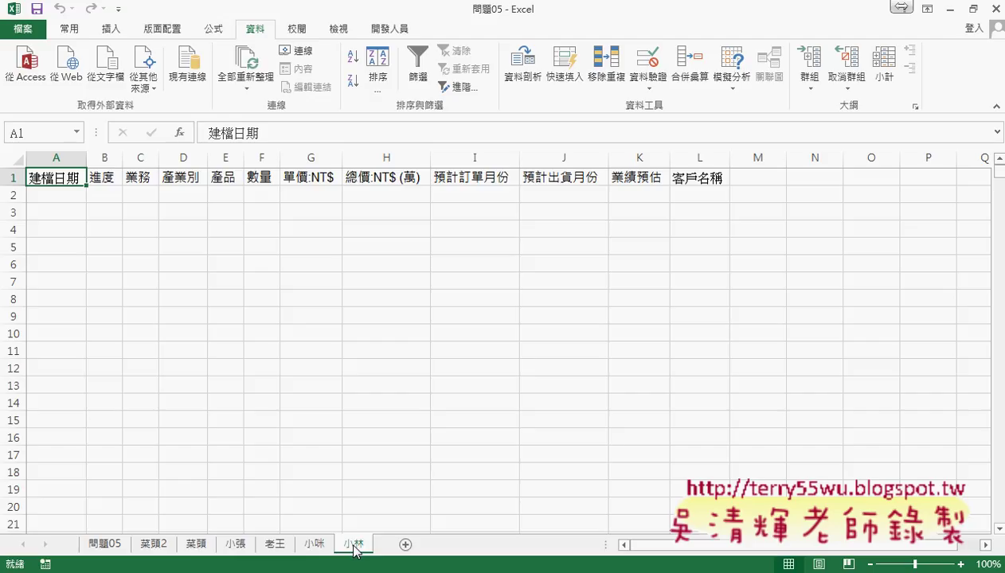
right_click(354, 549)
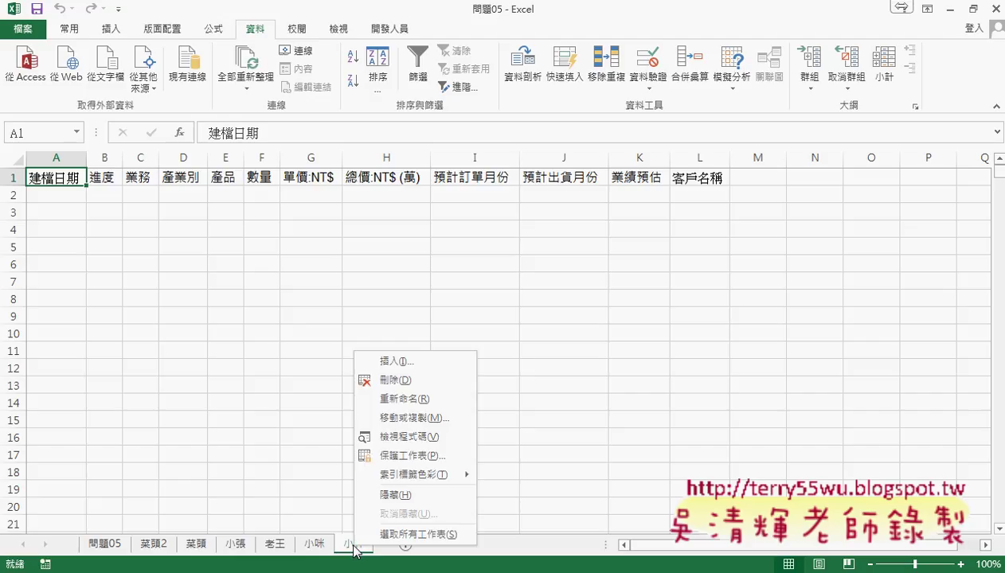
left_click(410, 380)
left_click(495, 339)
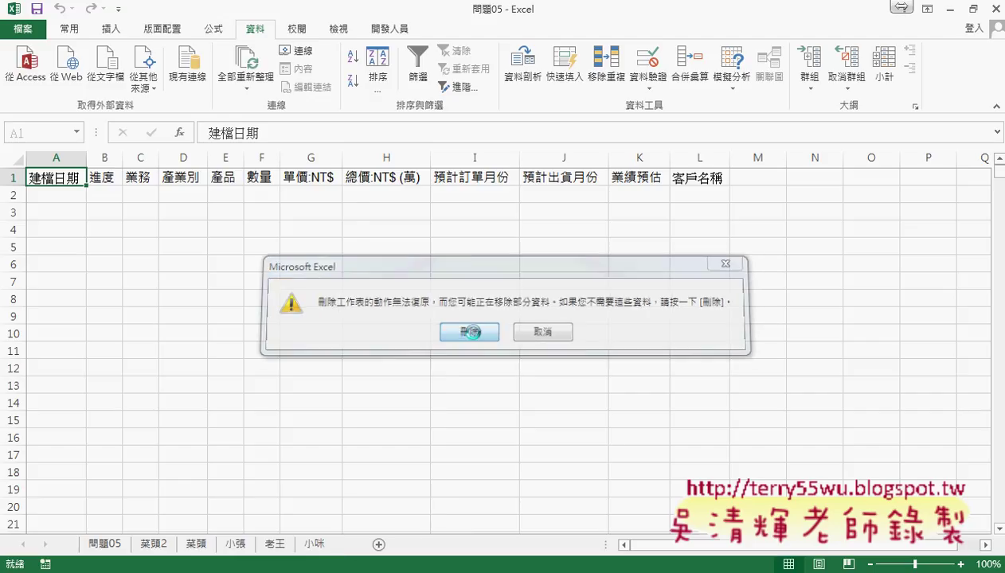
left_click(104, 545)
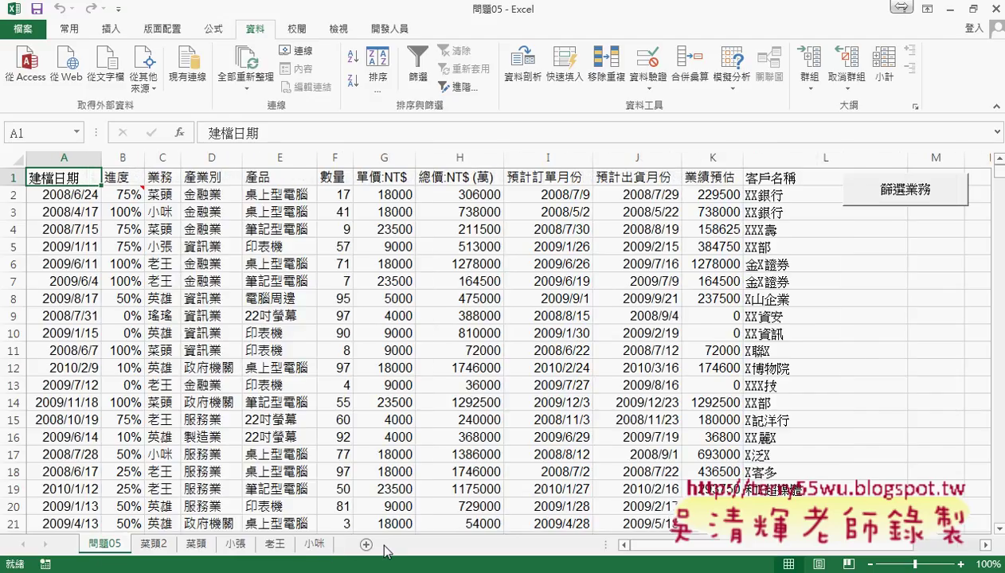
Open the 篩選業務 code from the button's assigned macro and review the InputBox and empty-input check
right_click(879, 199)
left_click(908, 324)
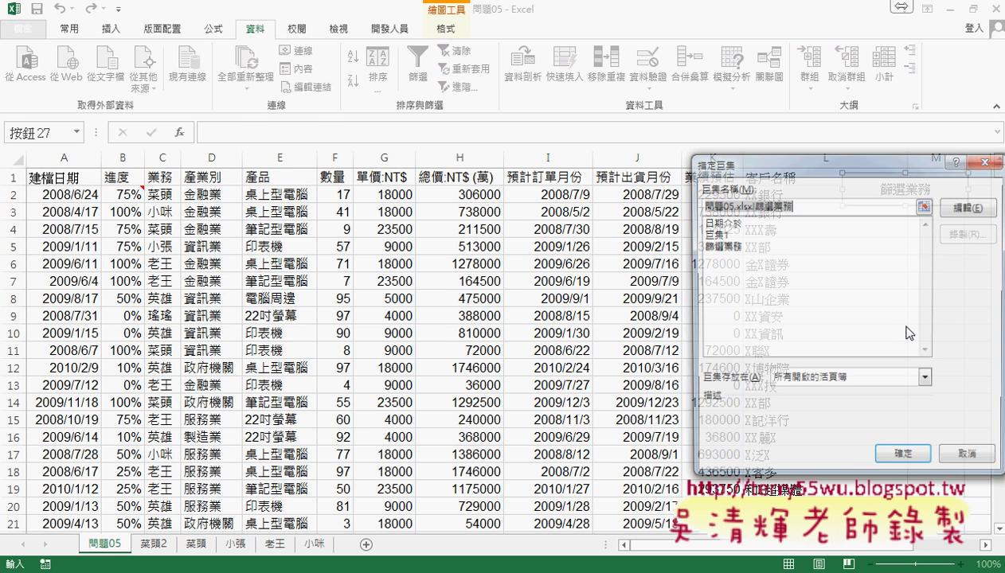
left_click(955, 209)
scroll(477, 238, "down", 1)
scroll(366, 175, "up", 1)
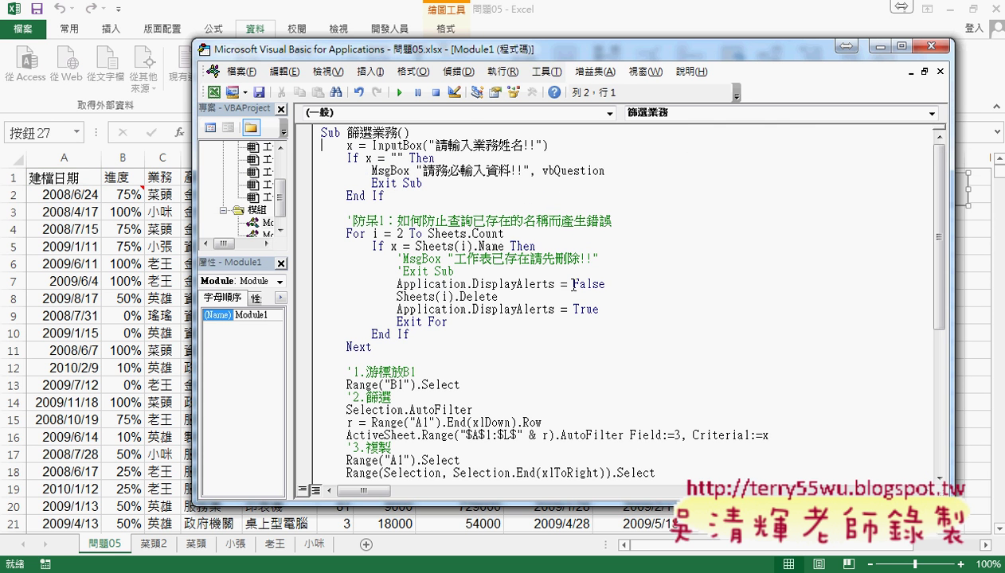
left_click_drag(348, 145, 557, 146)
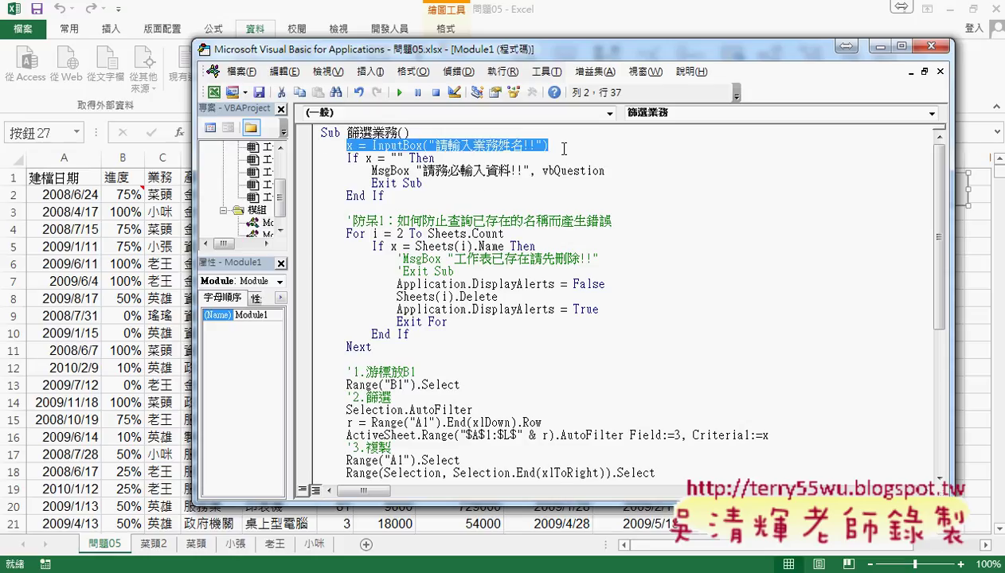
left_click_drag(385, 195, 319, 162)
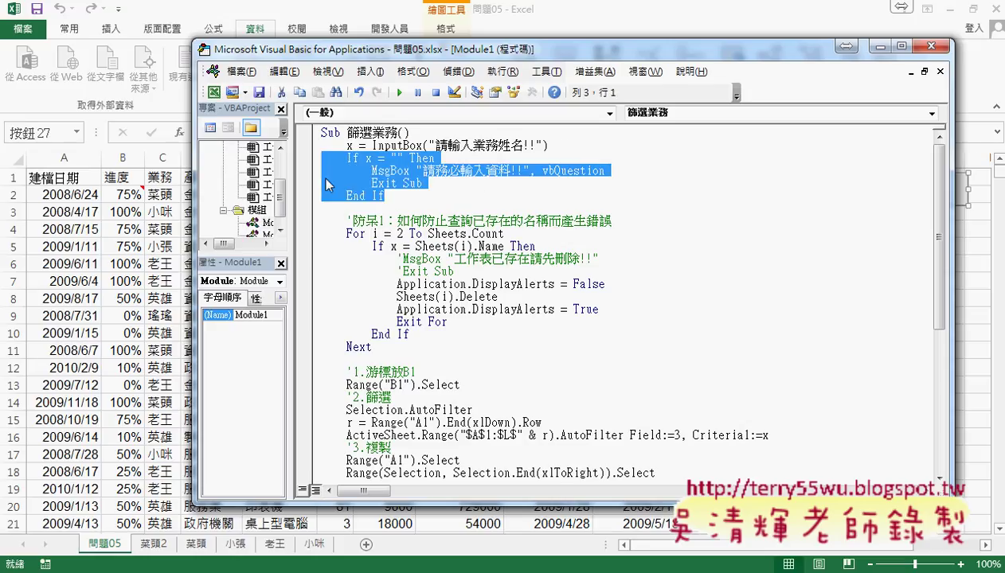
left_click_drag(373, 347, 299, 157)
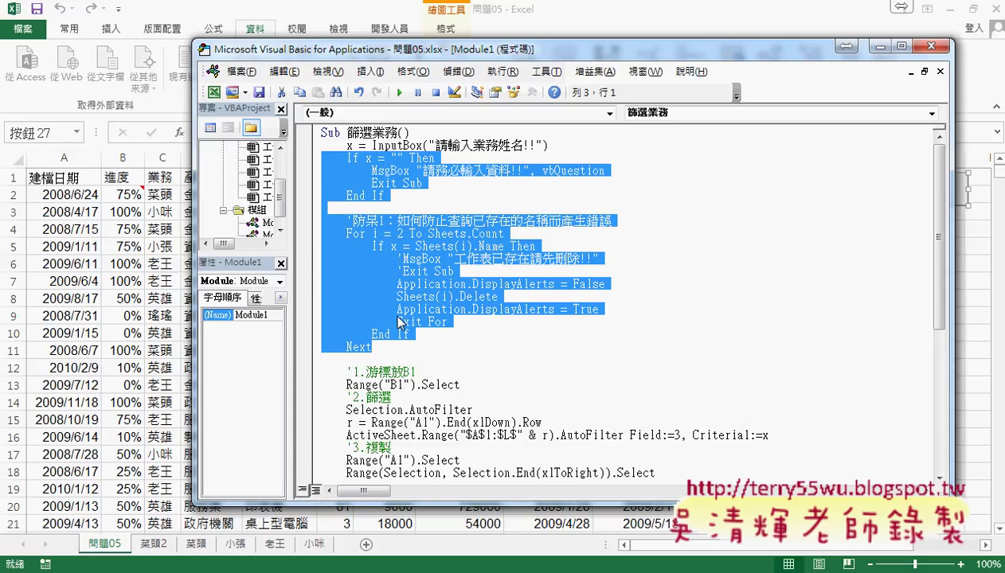
Insert a blank line right after the ActiveSheet.Range…AutoFilter line
scroll(584, 346, "down", 2)
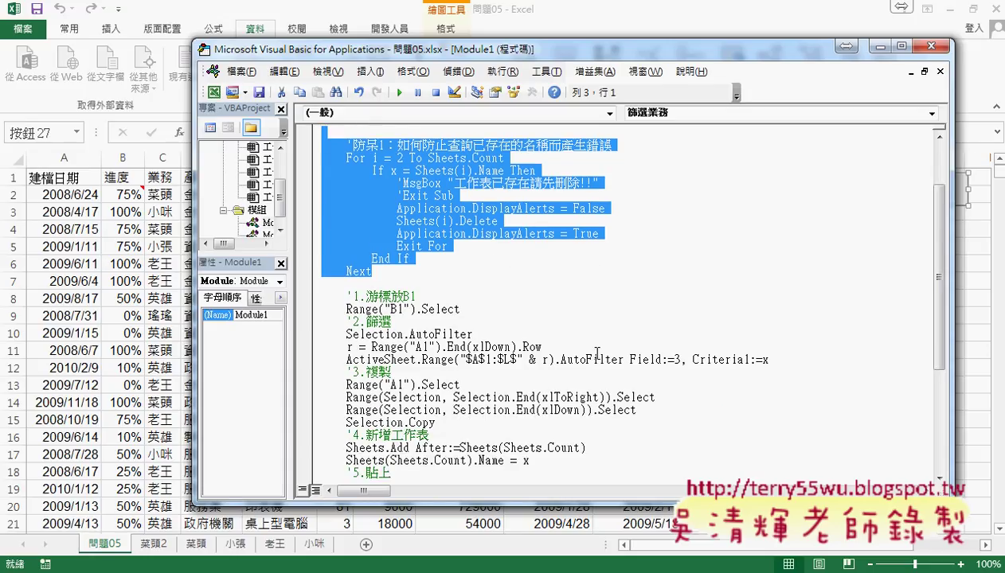
scroll(589, 350, "down", 2)
scroll(597, 353, "down", 1)
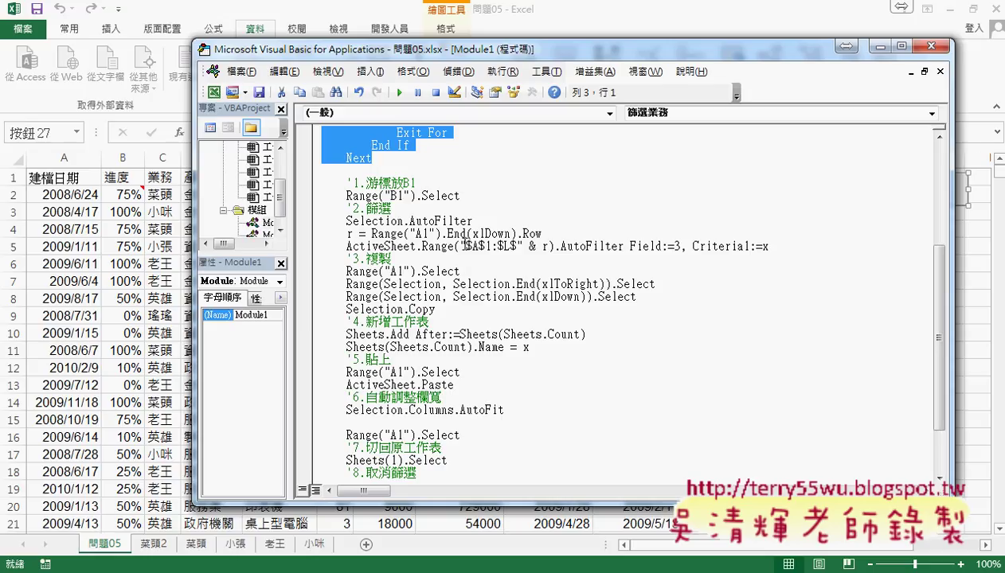
left_click_drag(775, 248, 346, 246)
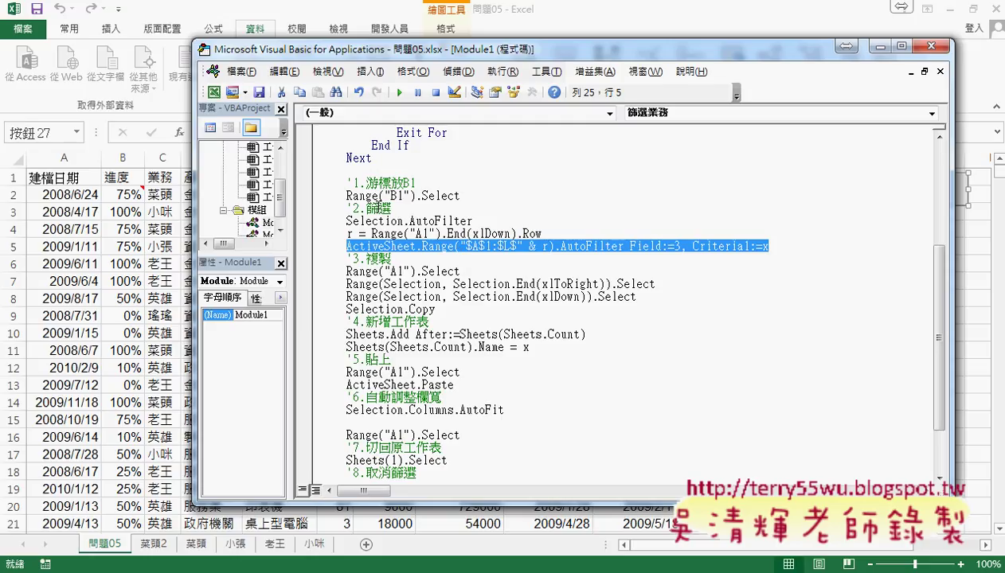
left_click(824, 247)
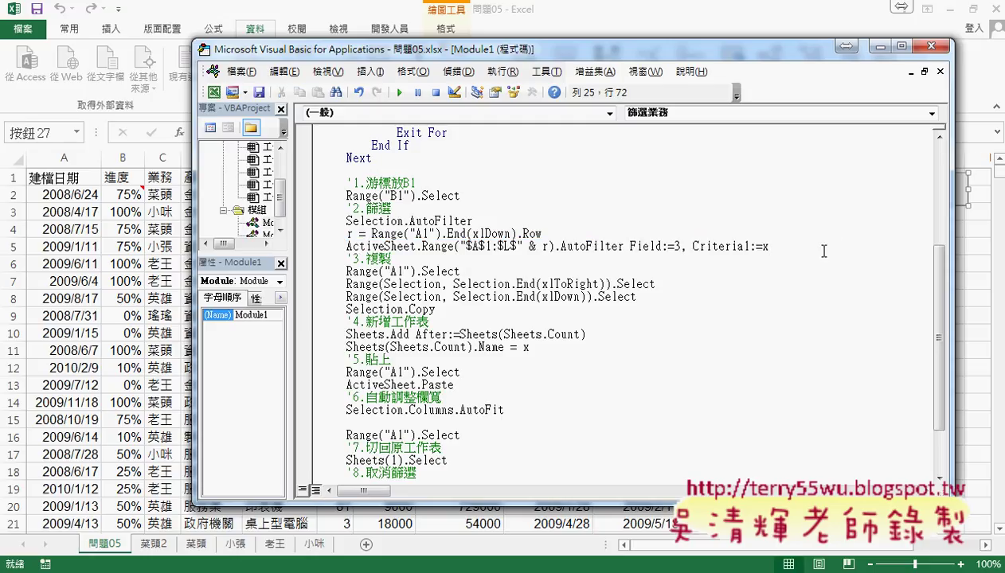
key("Return")
key("Return")
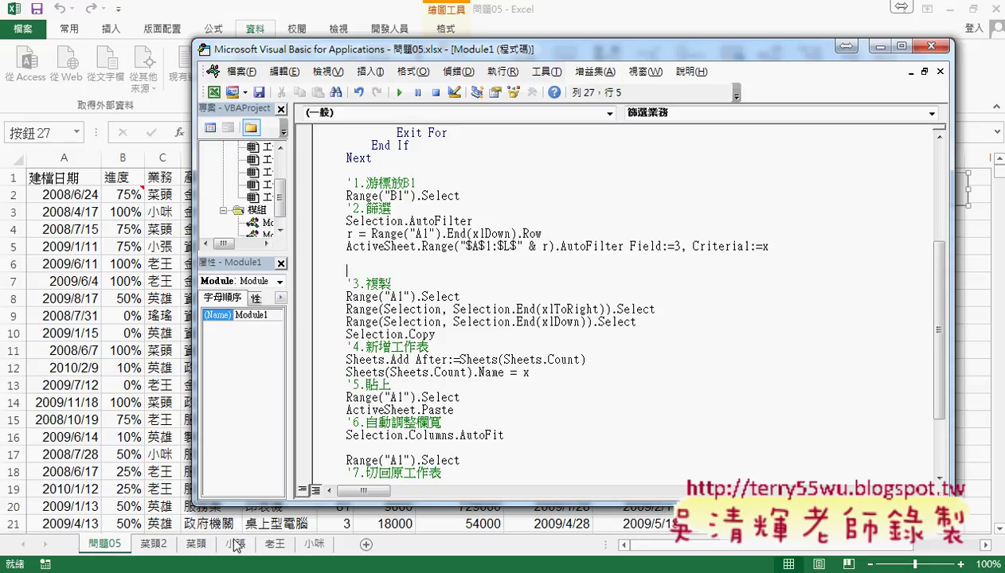
Select the 防呆3 no-result If…End If block, minimize Chrome, and place the cursor above '3.複製
scroll(311, 336, "up", 2)
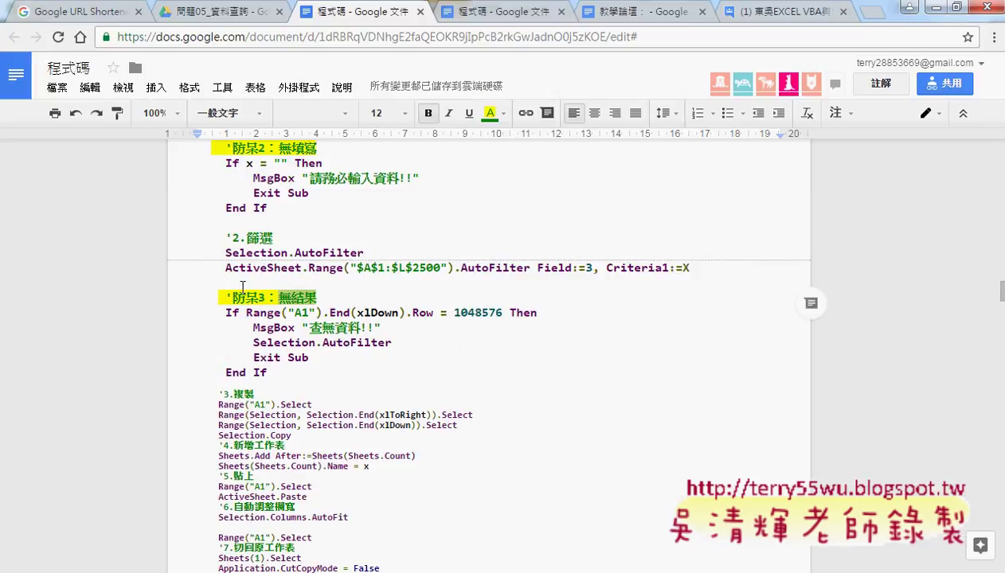
left_click_drag(225, 237, 721, 271)
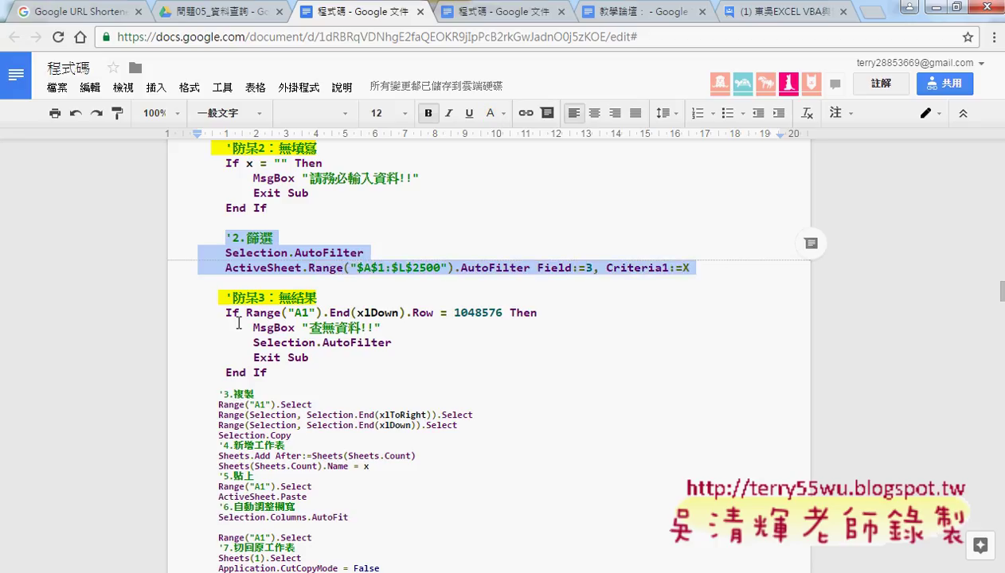
left_click_drag(267, 372, 185, 298)
key("ctrl+c")
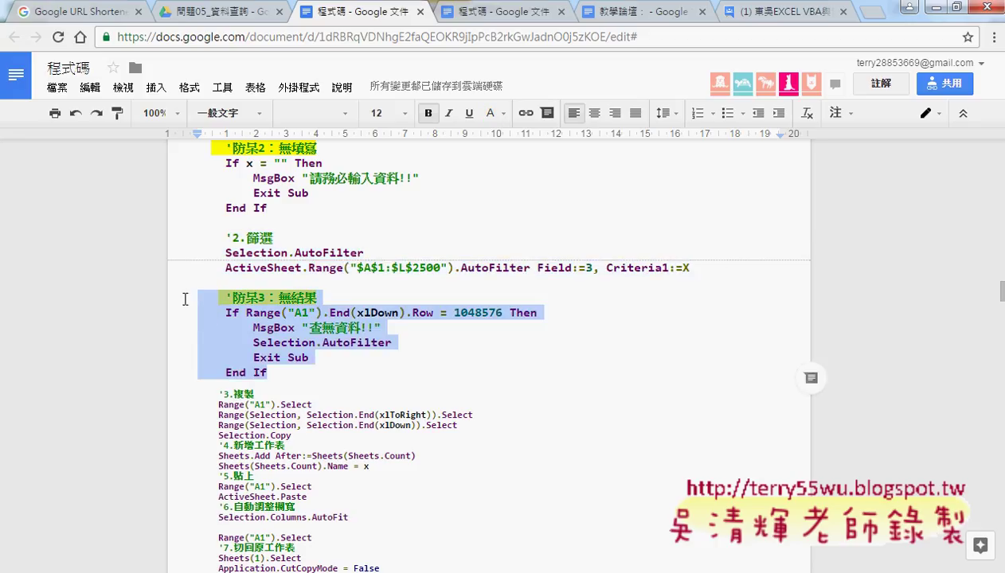
left_click(932, 6)
left_click(384, 271)
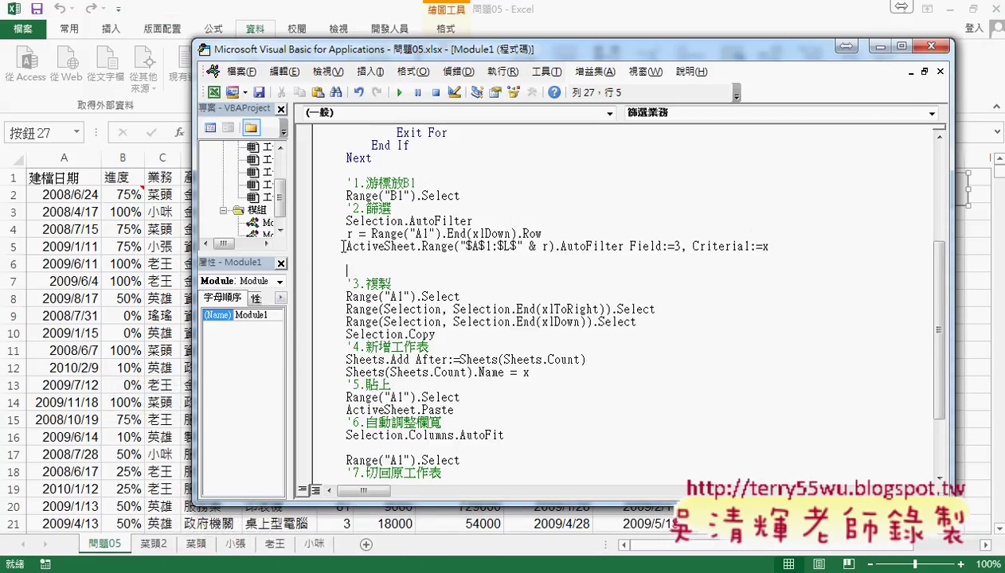
Paste the 防呆3 block below the AutoFilter line, outdent its comment, and breakpoint its If line
left_click_drag(338, 246, 796, 247)
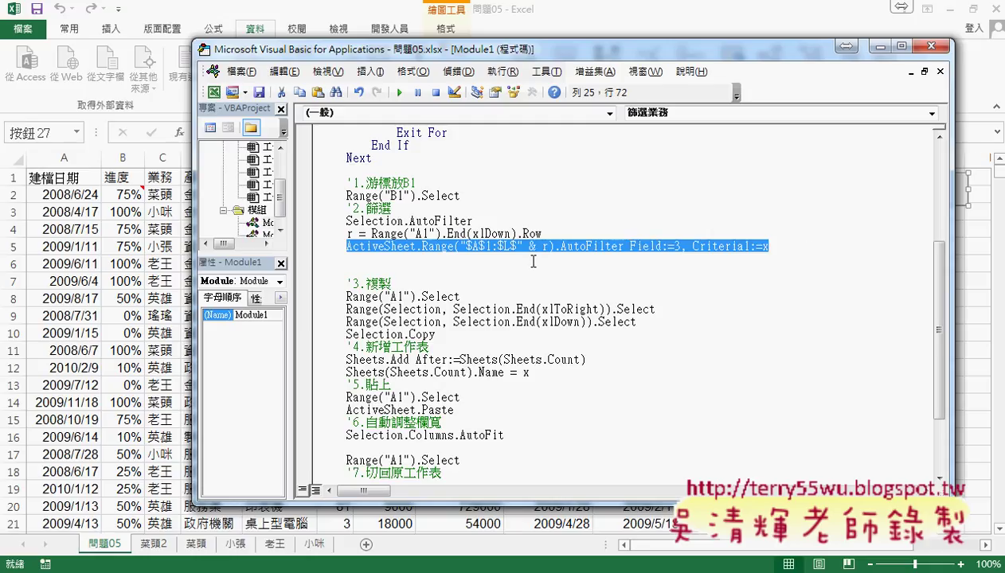
left_click(403, 266)
key("ctrl+v")
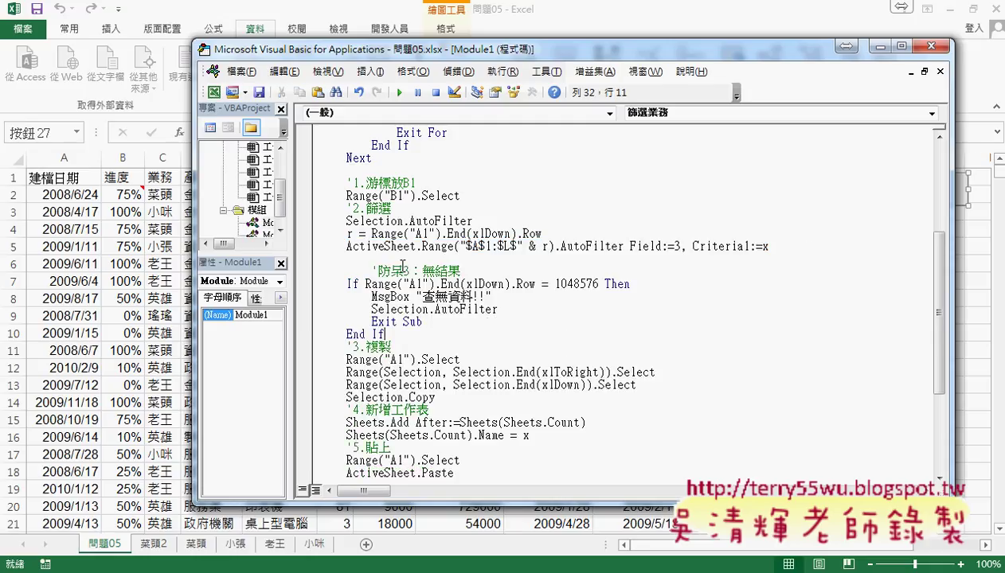
left_click(371, 270)
key("shift+Tab")
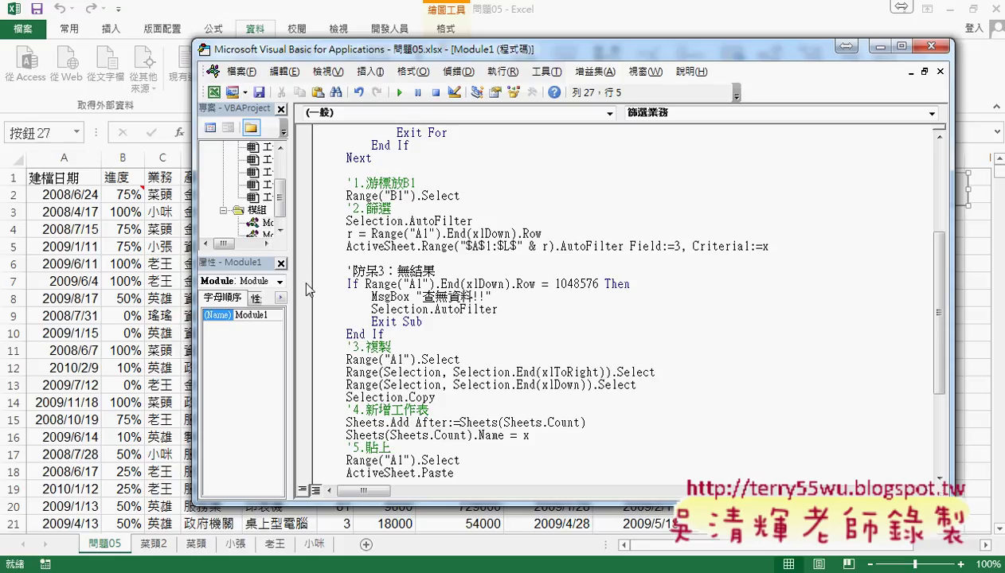
left_click(305, 284)
left_click(409, 233)
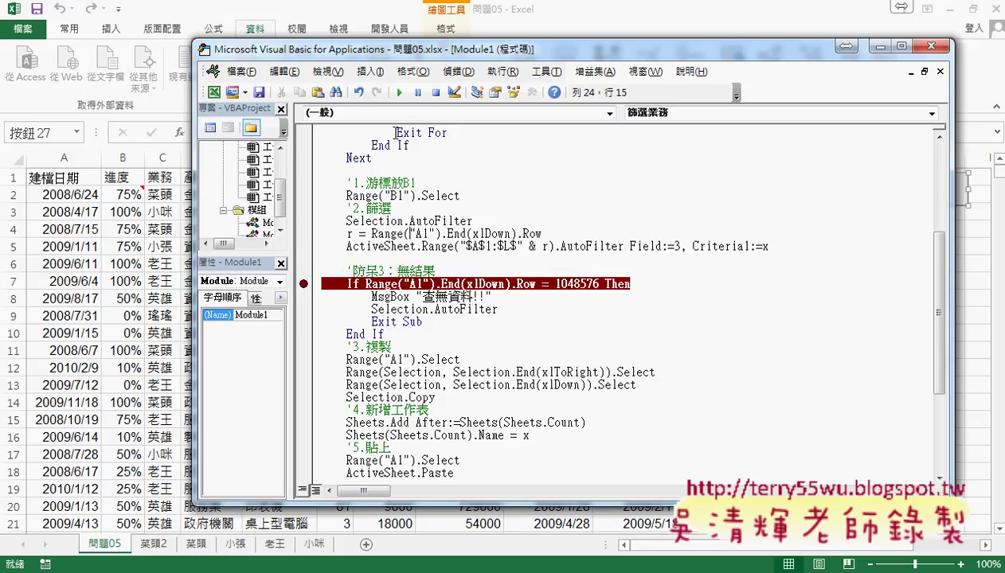
Run 篩選業務 and enter, via Zhuyin, a salesperson name absent from the data
left_click(399, 93)
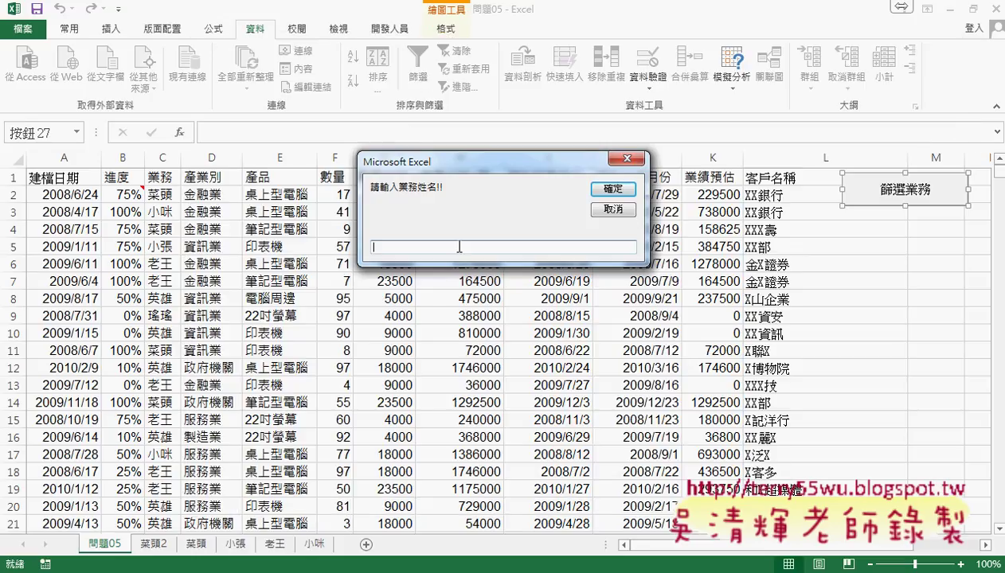
type("xl")
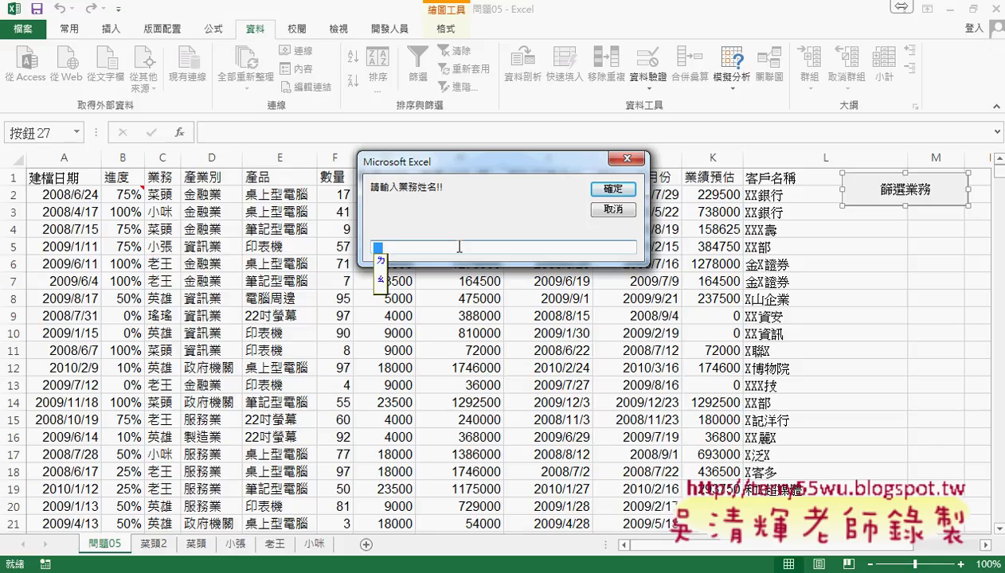
type("3xu")
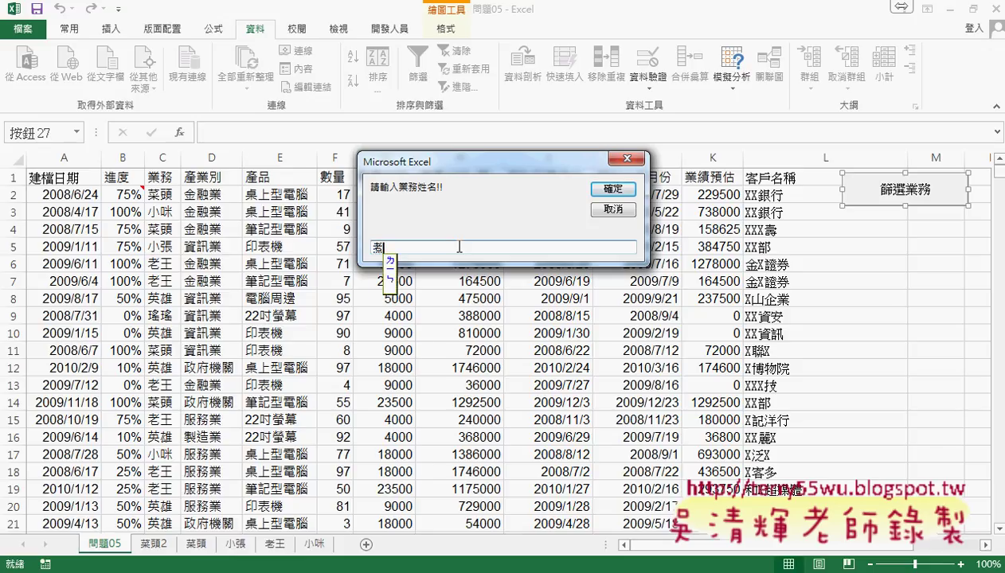
type("6")
key("Down")
key("Down")
key("Down")
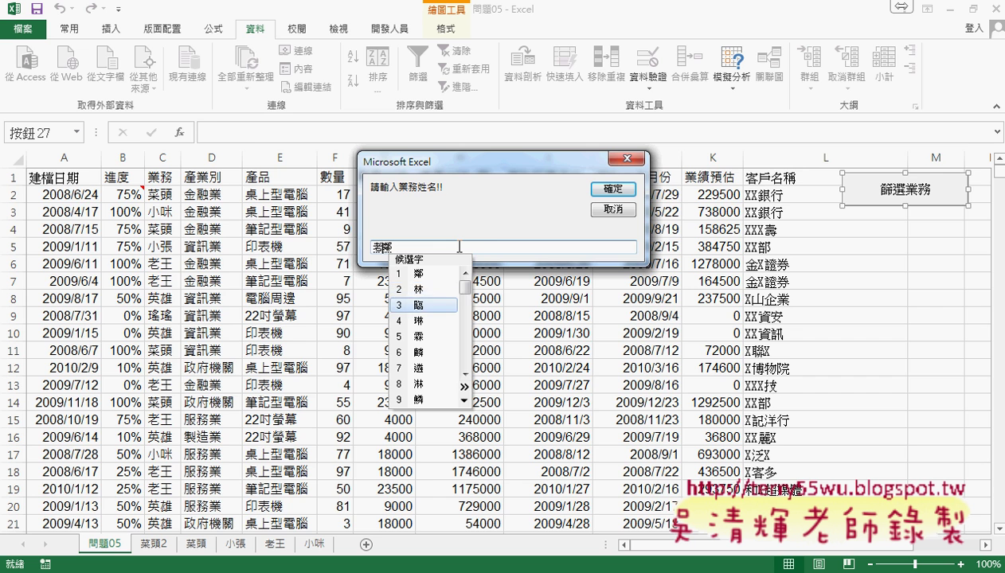
key("Up")
key("Return")
key("Return")
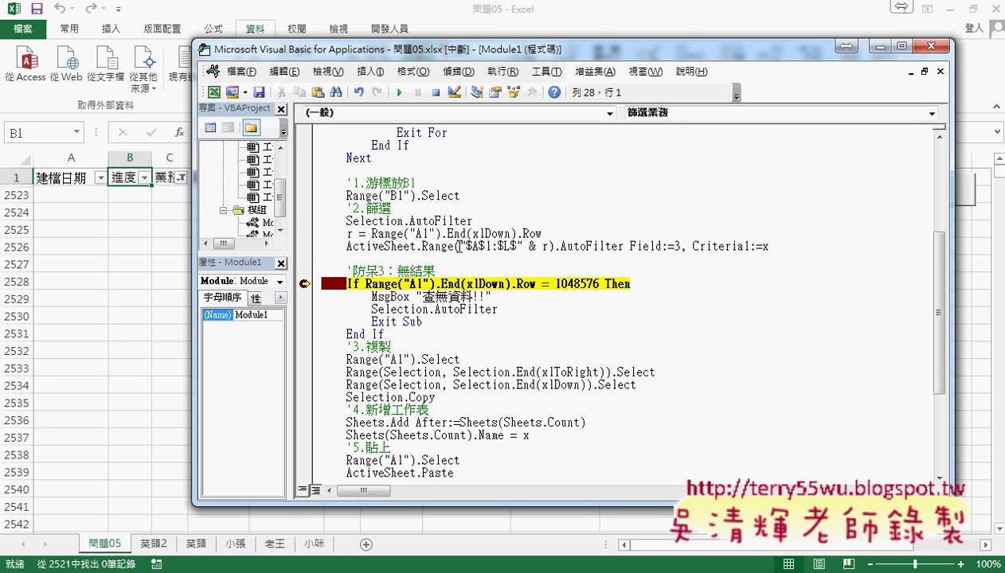
Drag the VBA editor aside to expose the 問題05 sheet showing only its header row
left_click_drag(503, 50, 649, 52)
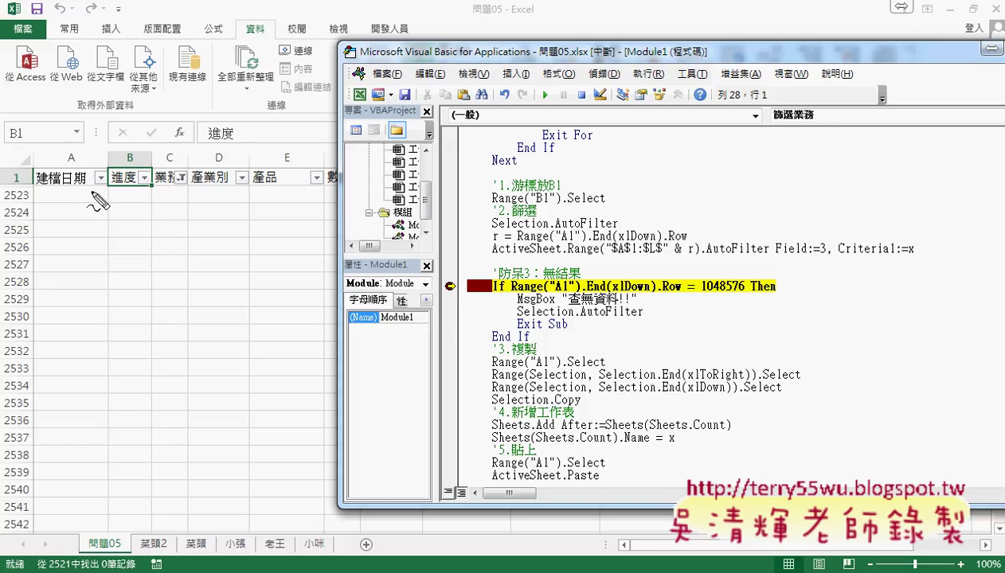
mouse_move(90, 193)
left_mouse_down()
mouse_move(70, 192)
mouse_move(97, 197)
left_mouse_up()
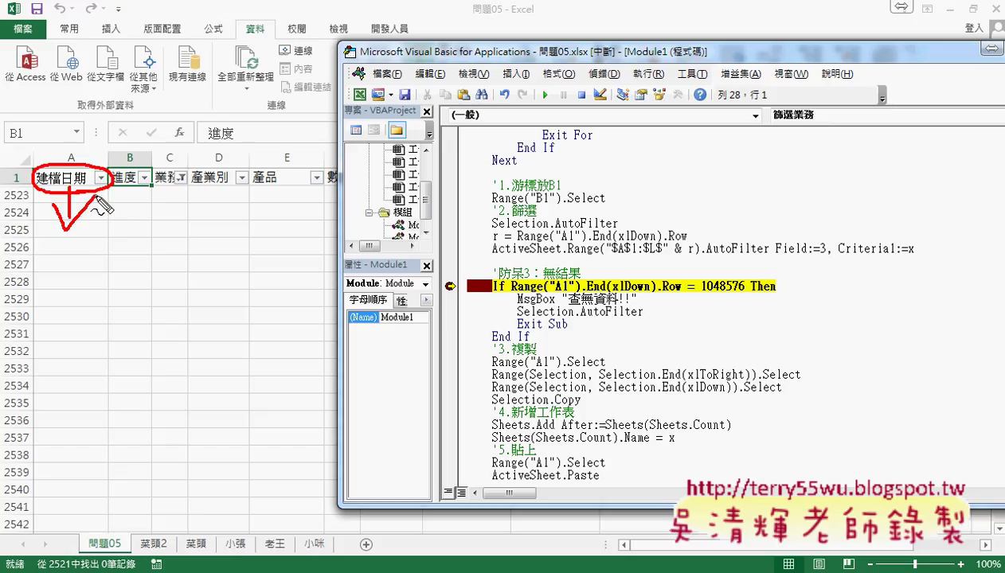
left_click_drag(59, 194, 83, 193)
mouse_move(70, 199)
left_mouse_down()
mouse_move(66, 228)
mouse_move(70, 219)
left_mouse_up()
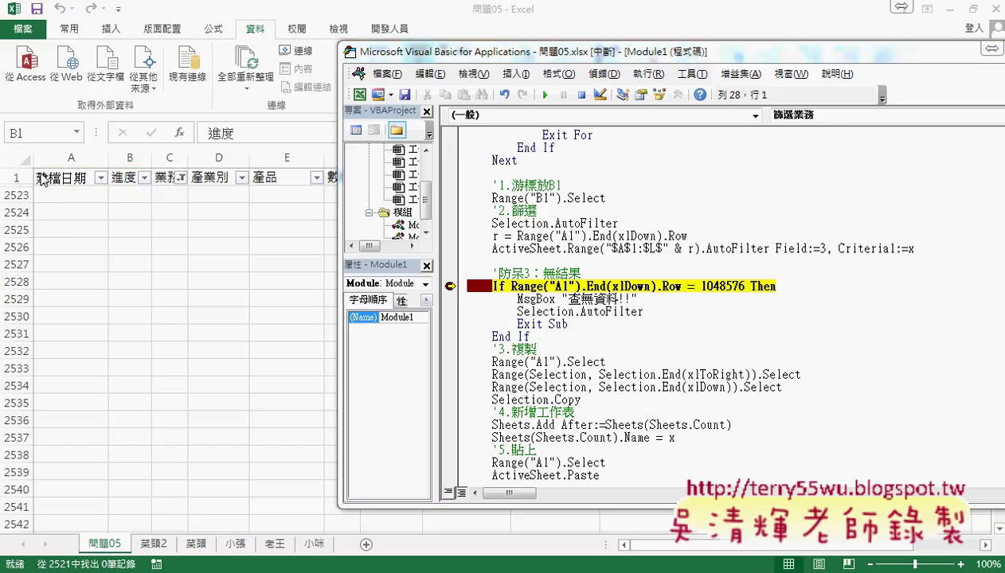
On the Excel sheet, jump from A1 down to row 1048576 and back up to A1
left_click(72, 178)
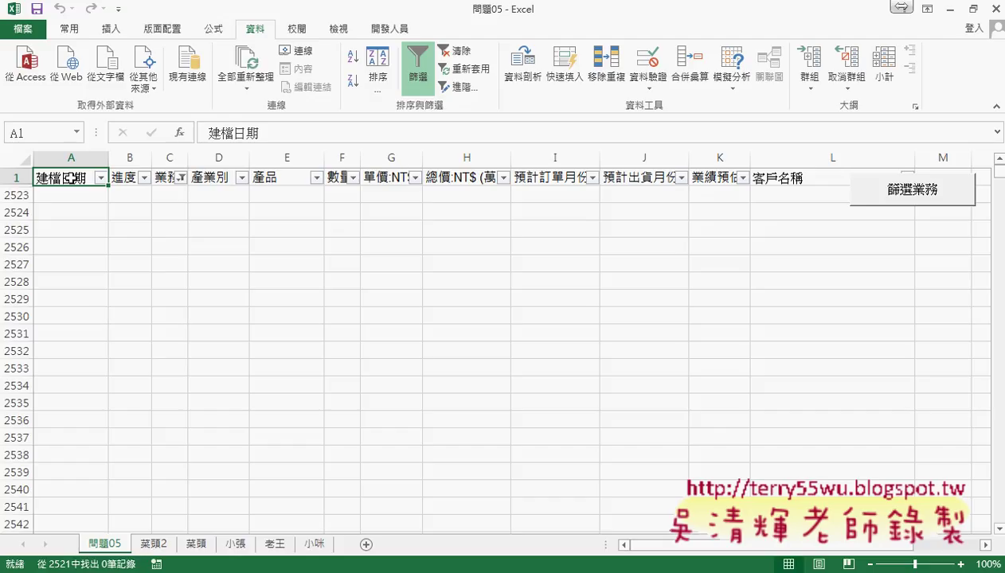
key("ctrl+Down")
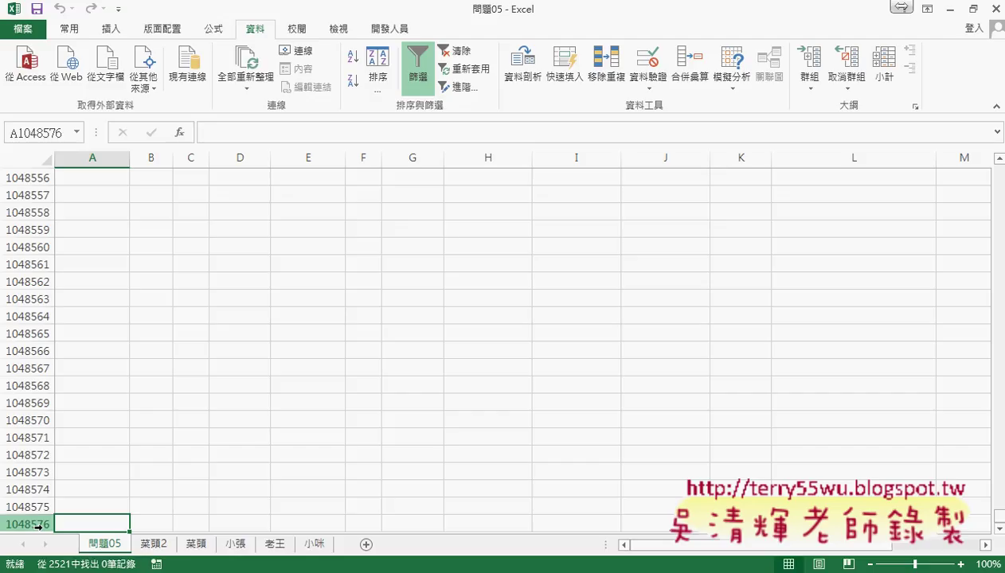
key("ctrl+Up")
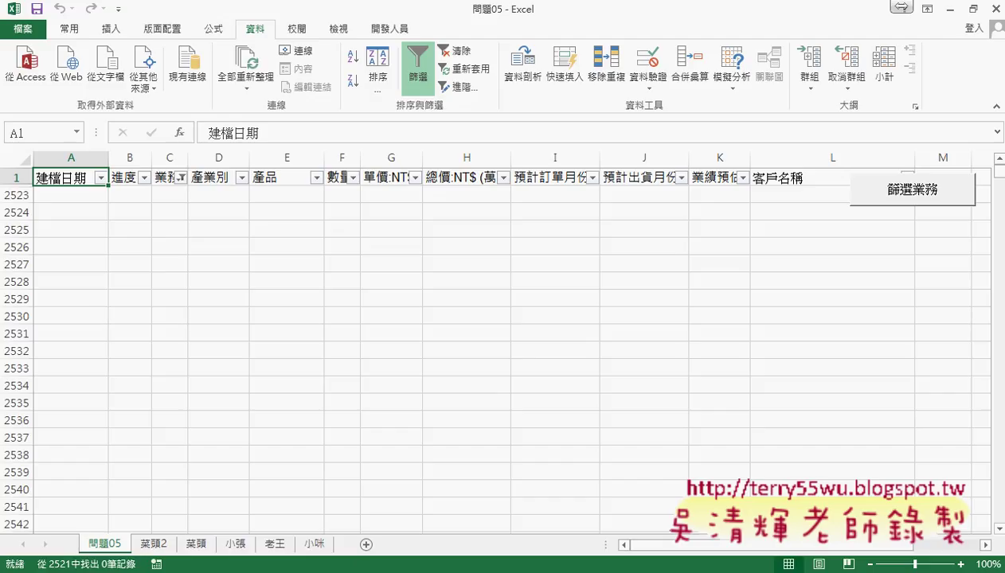
Back in the editor, inspect the If condition's End(xlDown) row check against 1048576
mouse_move(317, 560)
left_click(386, 518)
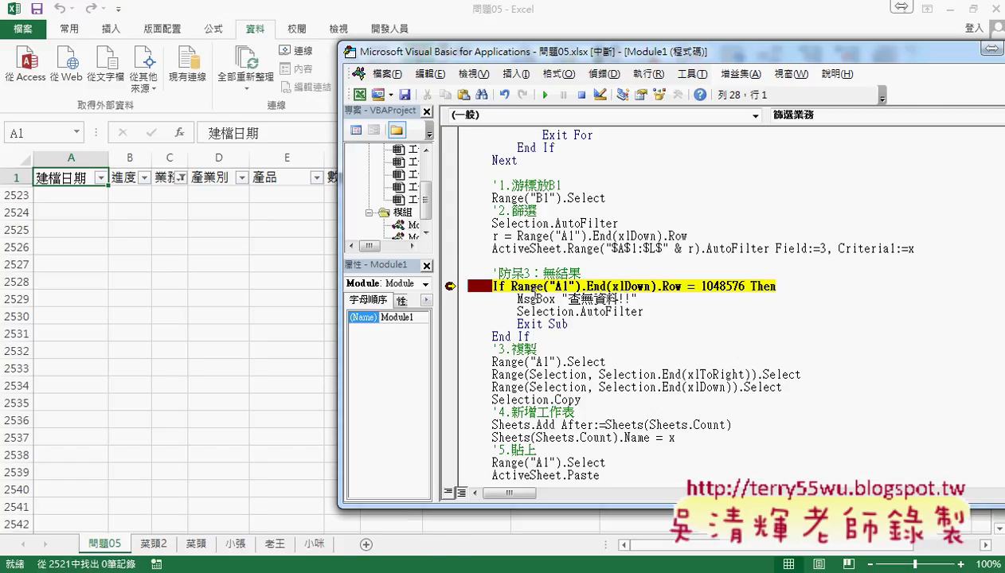
left_click_drag(511, 286, 681, 287)
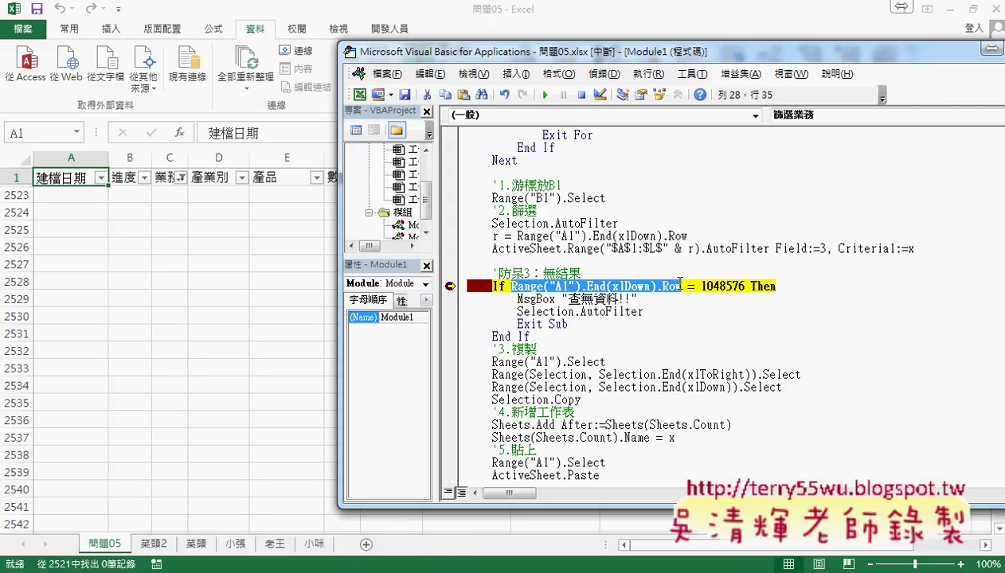
mouse_move(615, 294)
left_click_drag(700, 286, 748, 285)
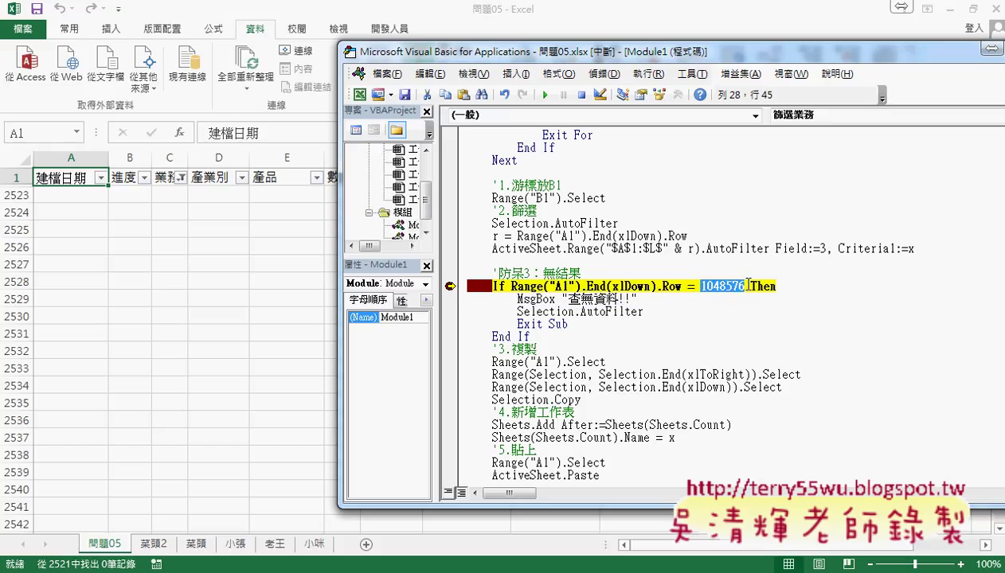
left_click(772, 286)
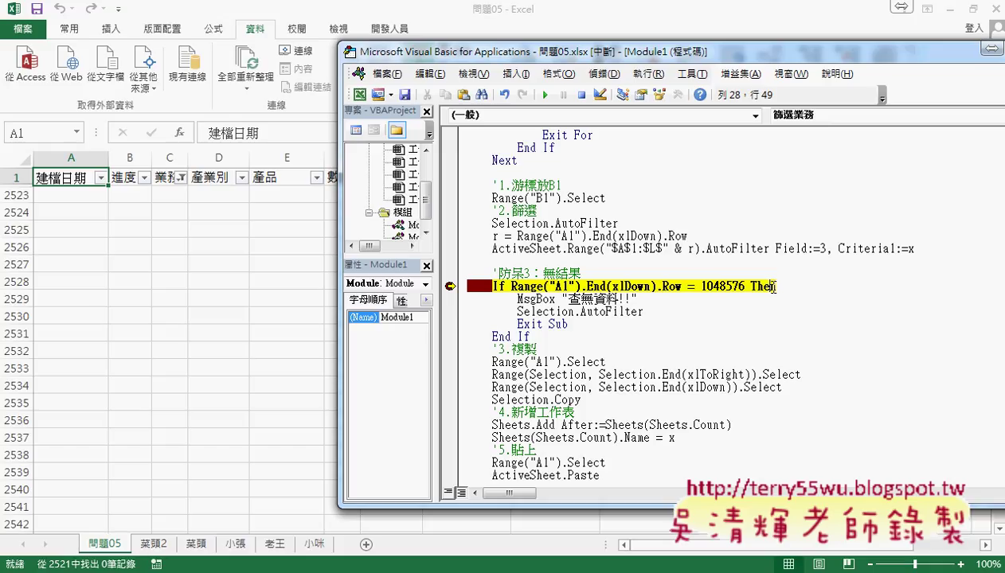
Append vbCritical as the style argument of the 查無資料!! MsgBox
left_click(650, 300)
type(",")
key("Return")
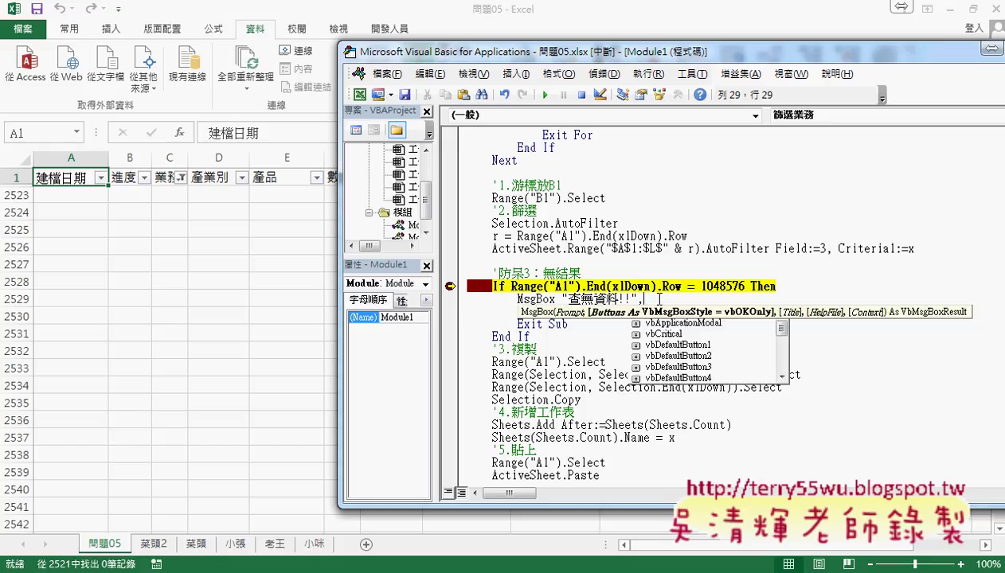
key("Down")
key("Down")
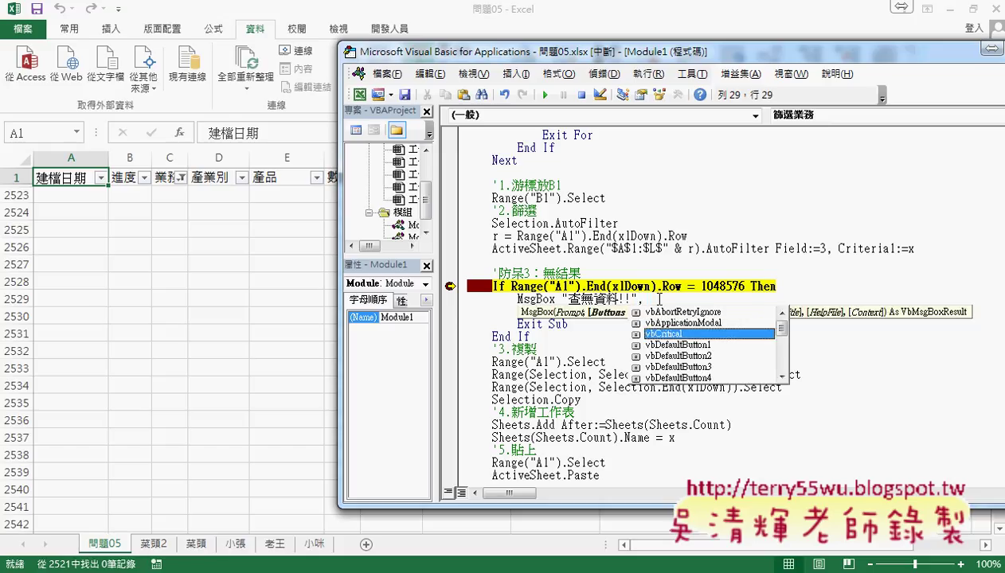
key("space")
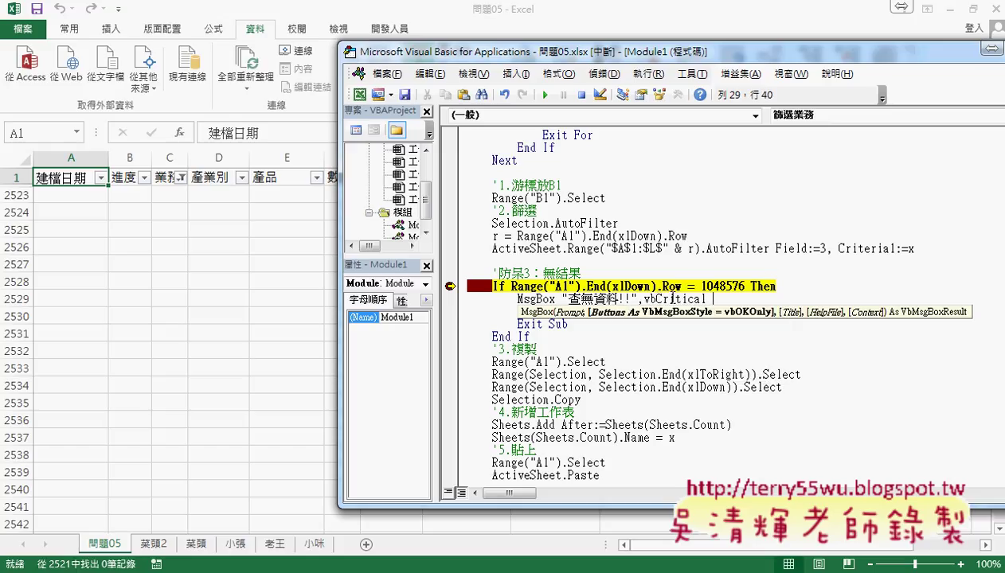
key("Return")
type("Selection.AutoFilter")
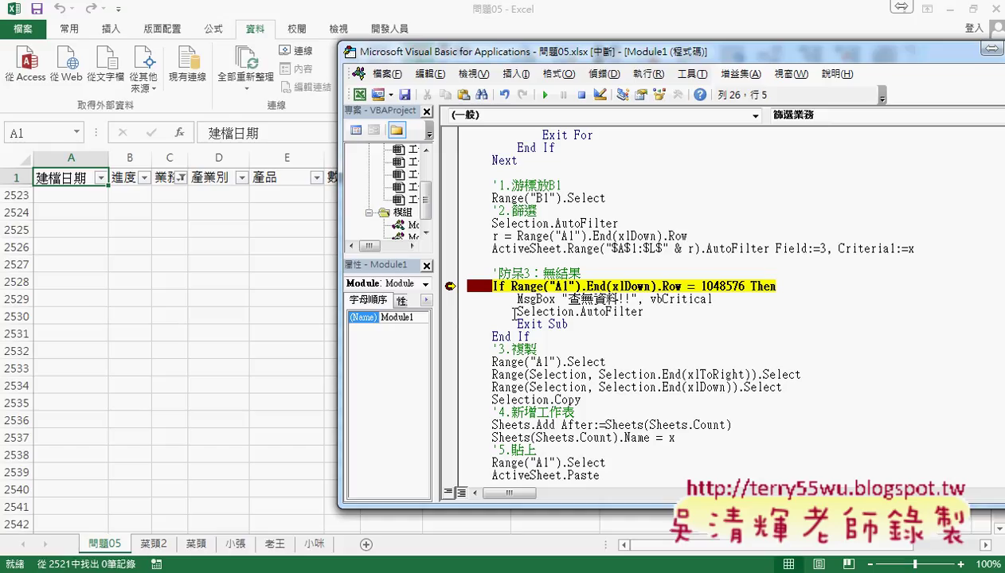
Compare the two AutoFilter lines, then add a blank line below the MsgBox
left_click_drag(515, 312, 659, 312)
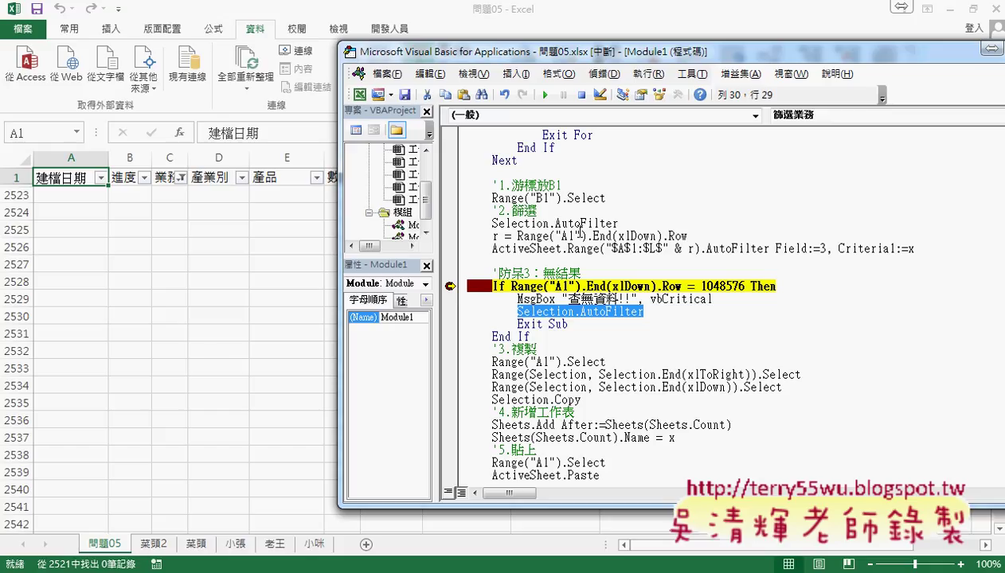
left_click_drag(555, 224, 619, 223)
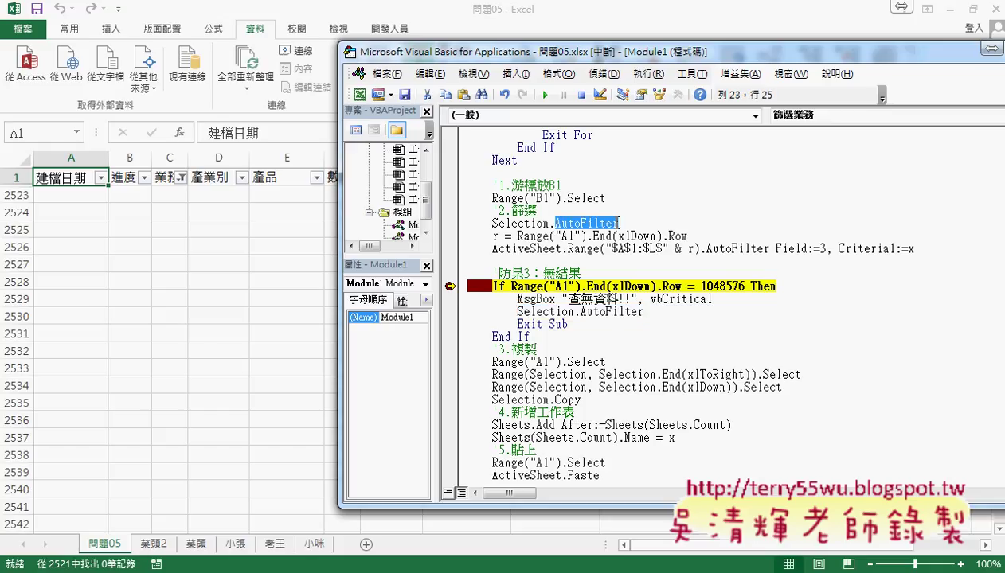
left_click_drag(579, 312, 613, 313)
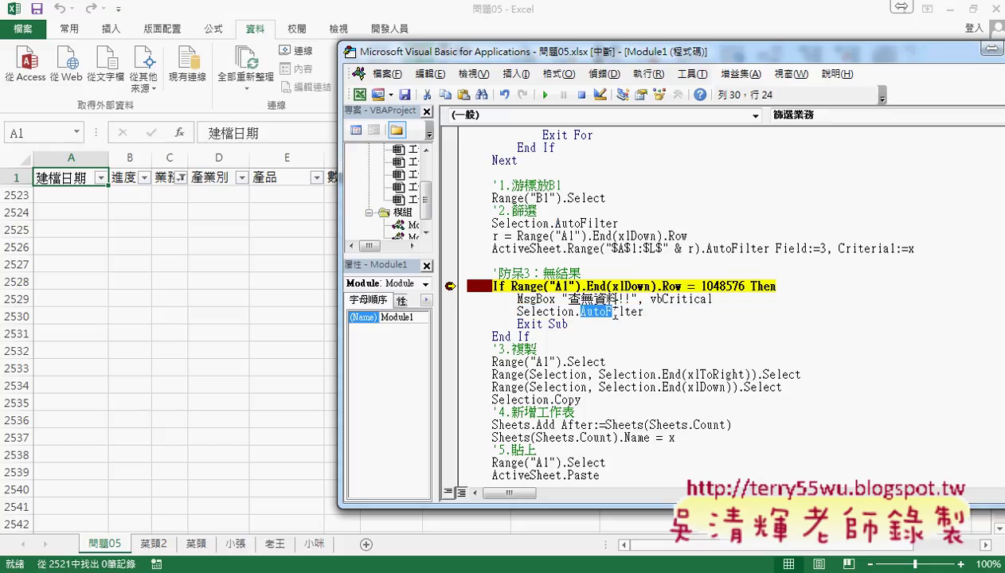
left_click(702, 298)
key("Return")
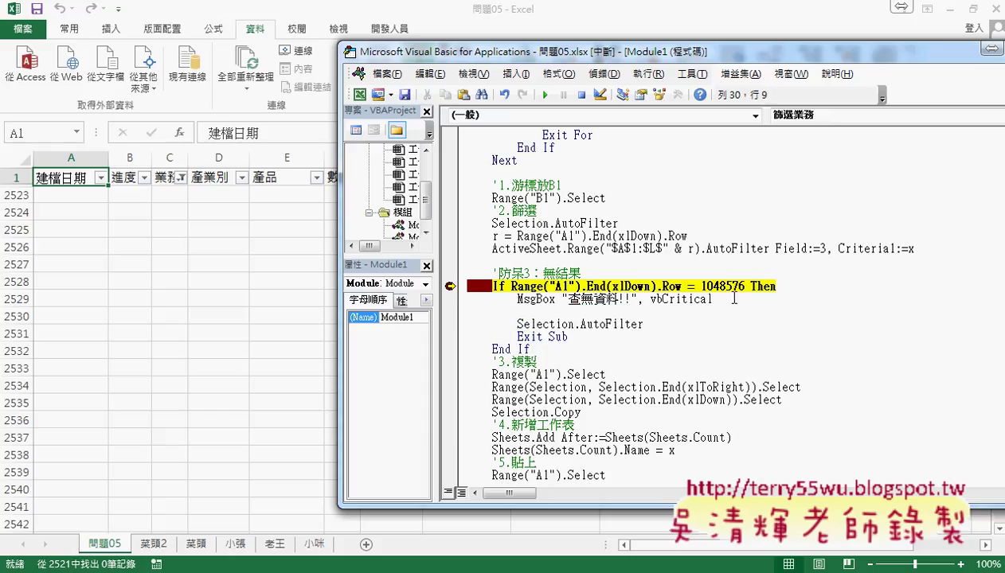
Type the '取消篩選 comment above Selection.AutoFilter and step with F8 to the MsgBox line
type("'")
type("取消")
type("篩")
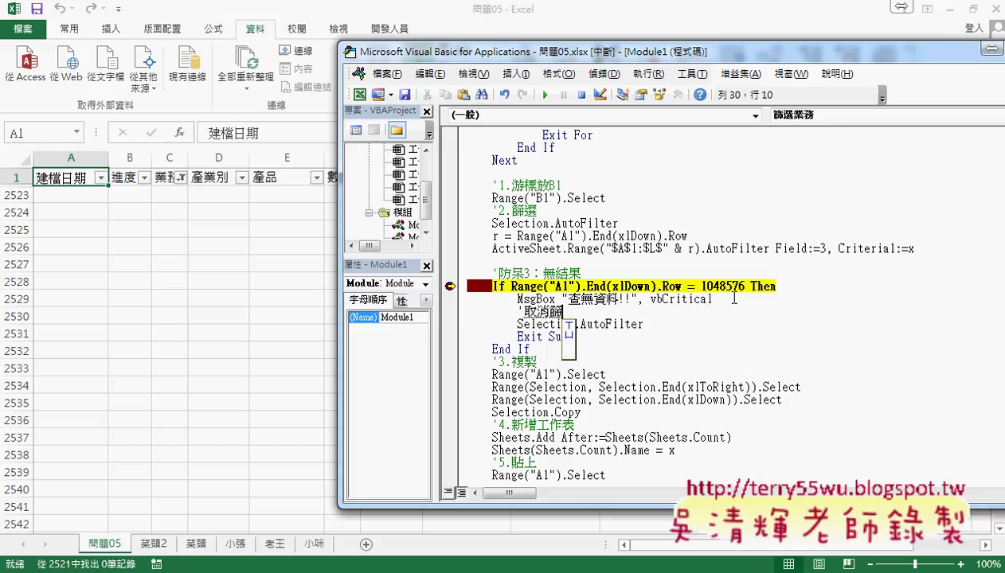
type("選")
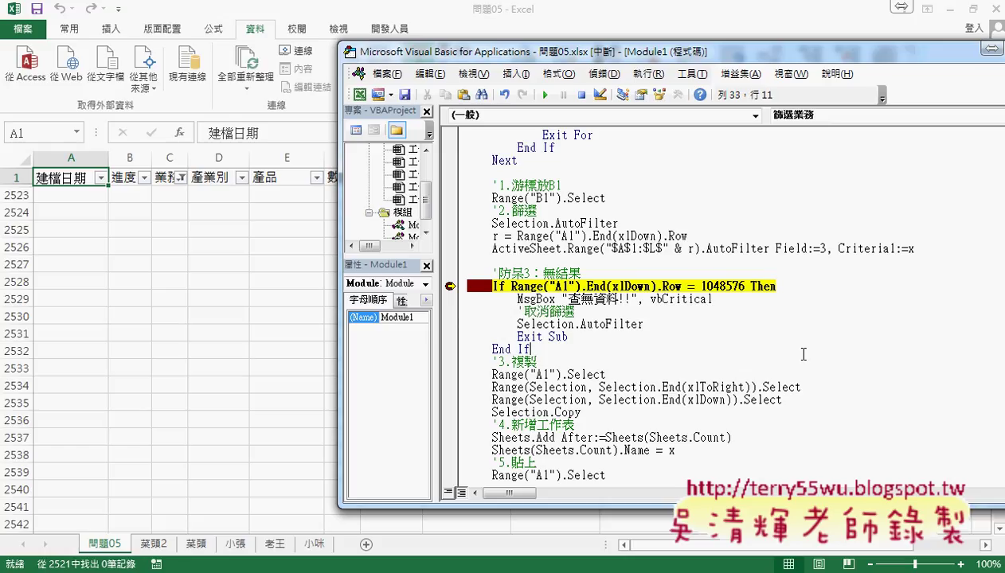
left_click(564, 350)
left_click_drag(568, 337, 517, 336)
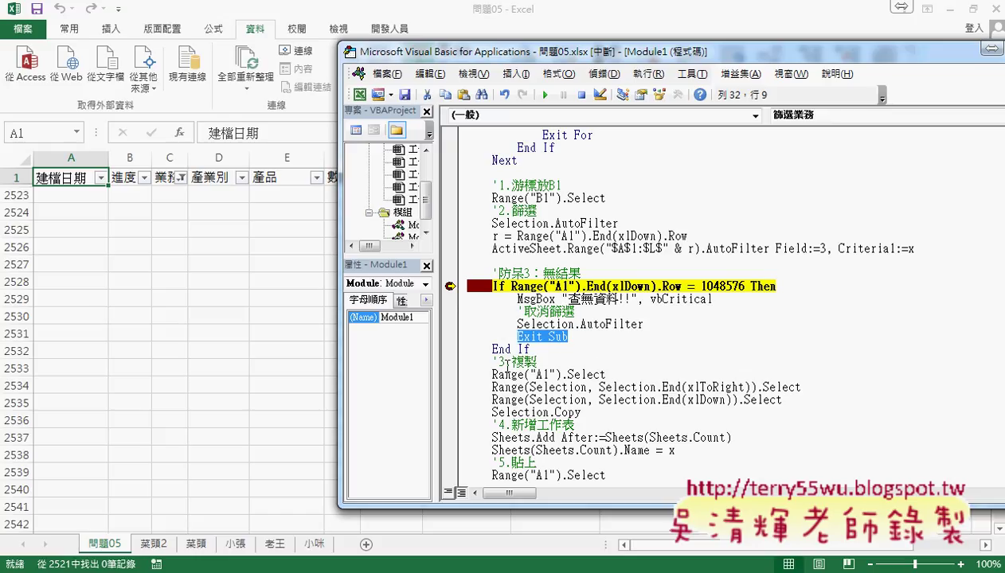
left_click(587, 313)
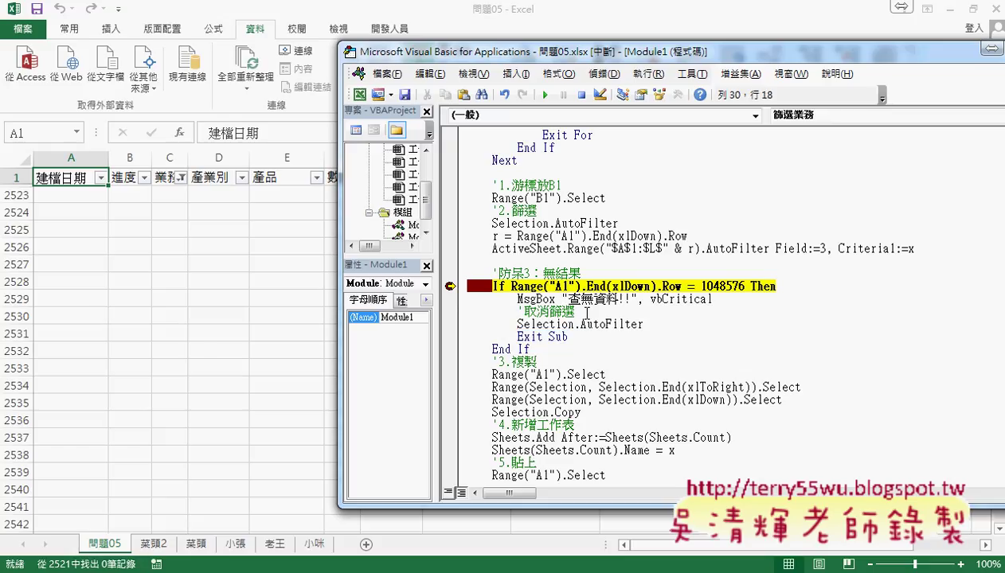
key("F8")
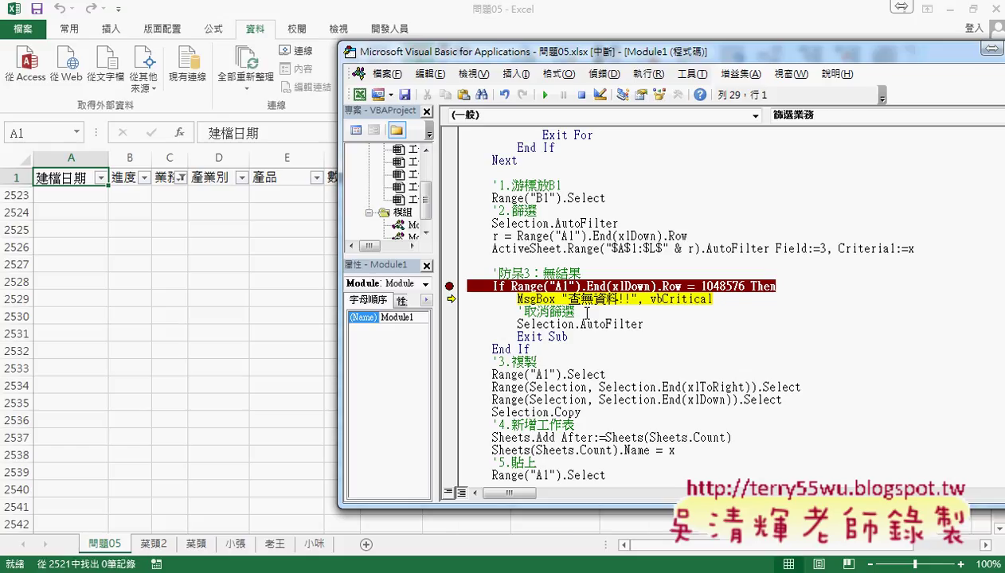
Step with F8 to show the 查無資料!! critical message, then dismiss it with 確定
key("F8")
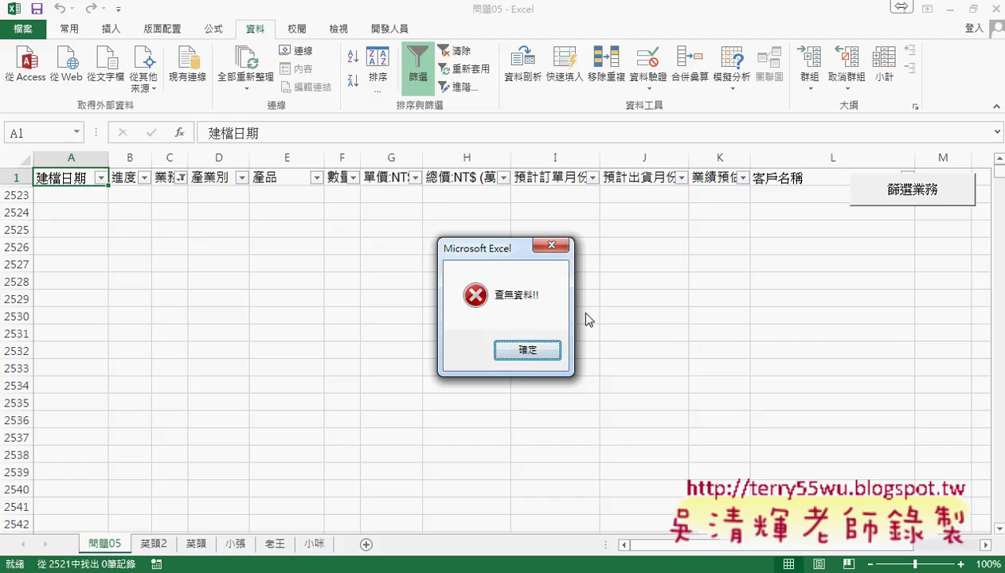
left_click(527, 349)
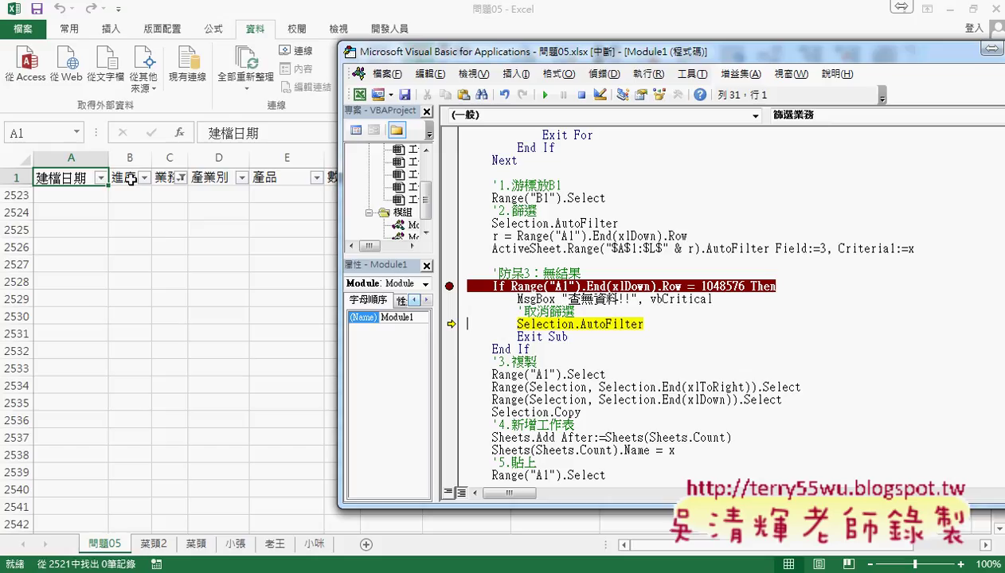
Step past Selection.AutoFilter and Exit Sub to finish, then select the If…End If block
key("F8")
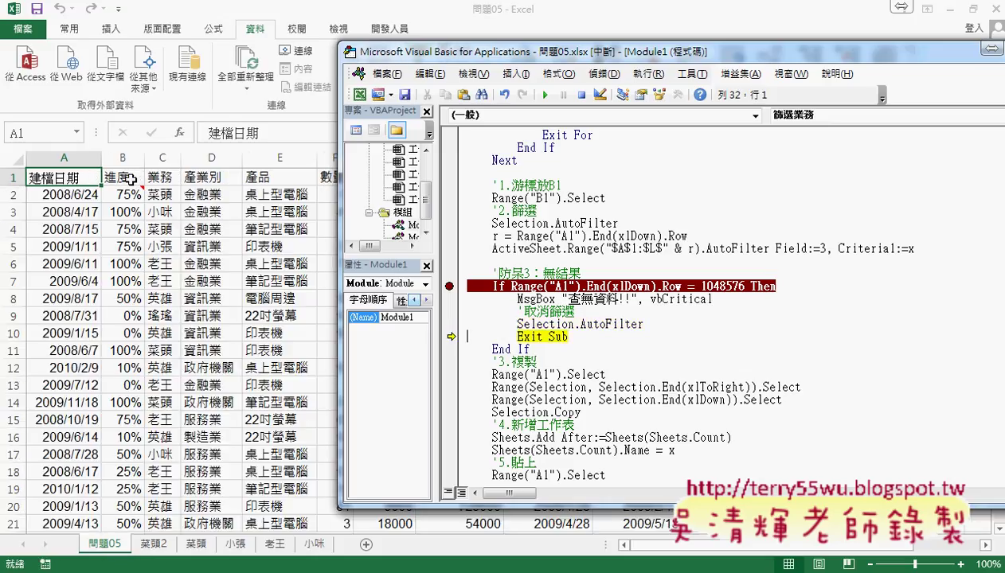
key("F8")
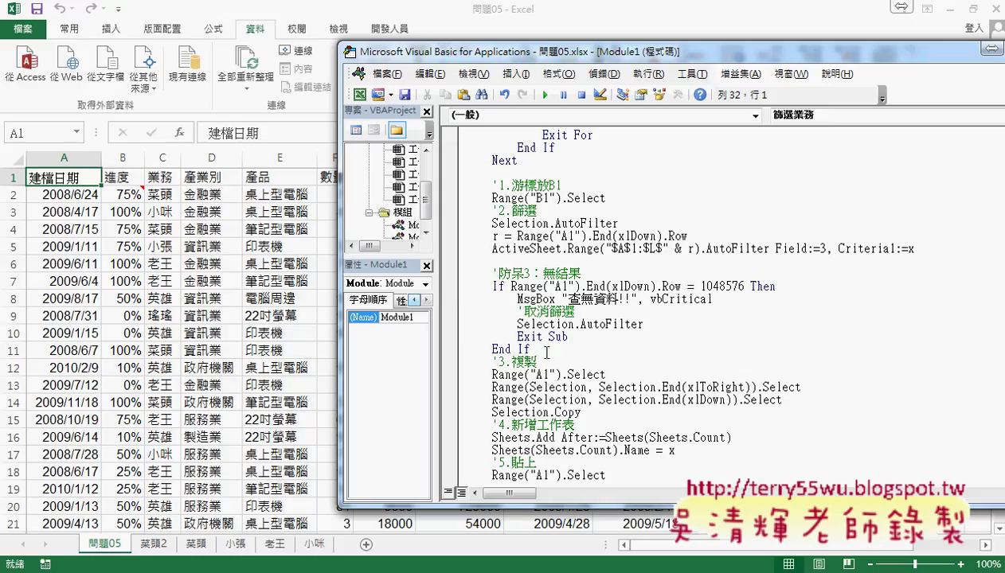
mouse_move(530, 348)
left_mouse_down()
mouse_move(477, 322)
mouse_move(468, 273)
mouse_move(914, 249)
left_mouse_up()
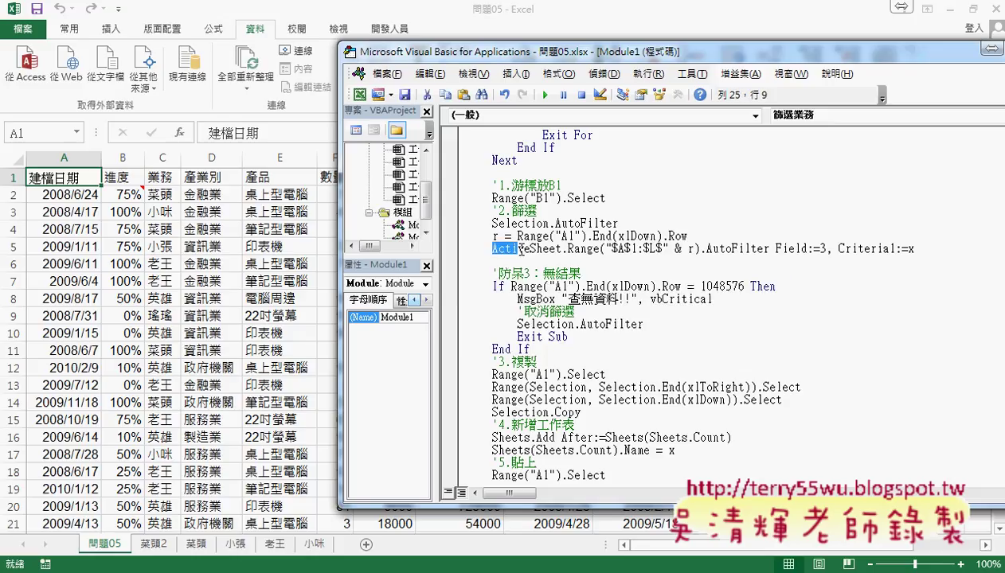
left_click_drag(563, 343, 466, 284)
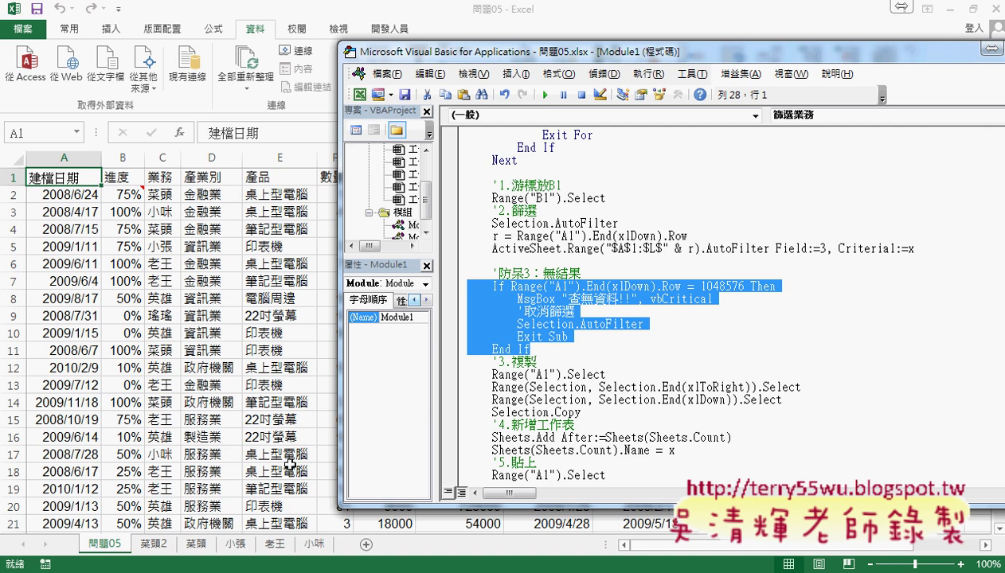
Scroll the Google Docs 程式碼 notes up to the 防呆3 no-result block
scroll(362, 415, "up", 2)
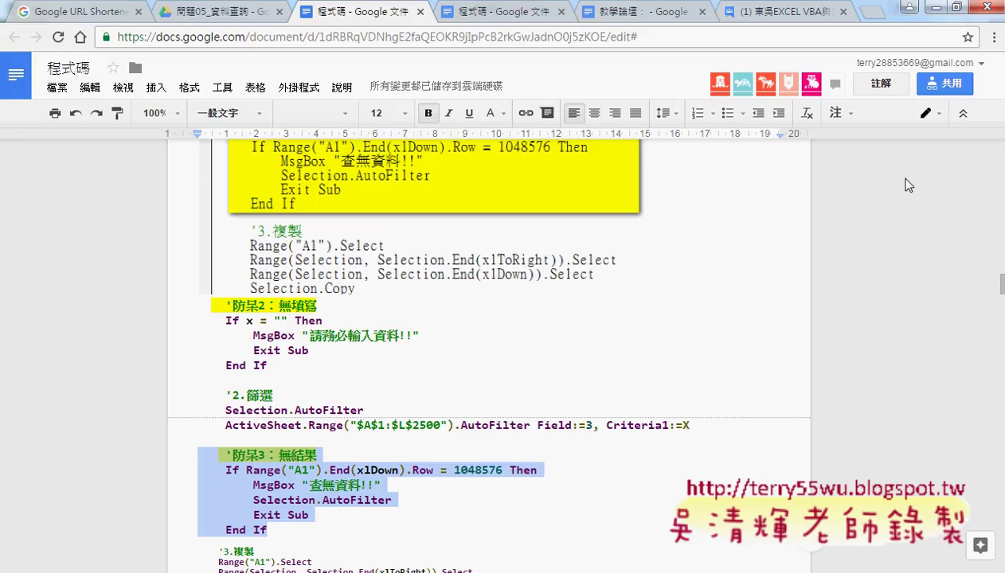
Minimize Chrome and bring the Excel 問題05 sheet in front of the VBA editor
left_click(936, 7)
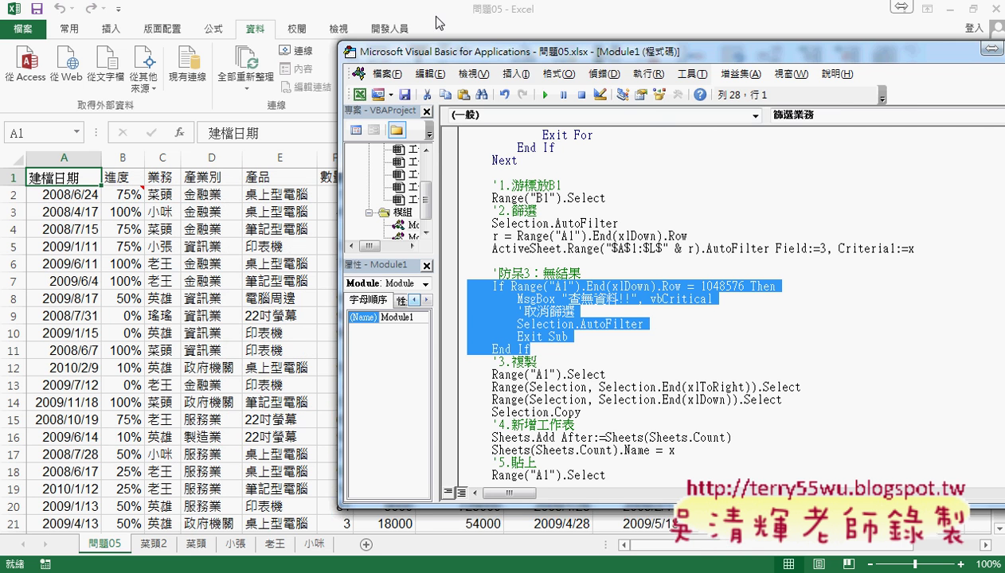
left_click(453, 12)
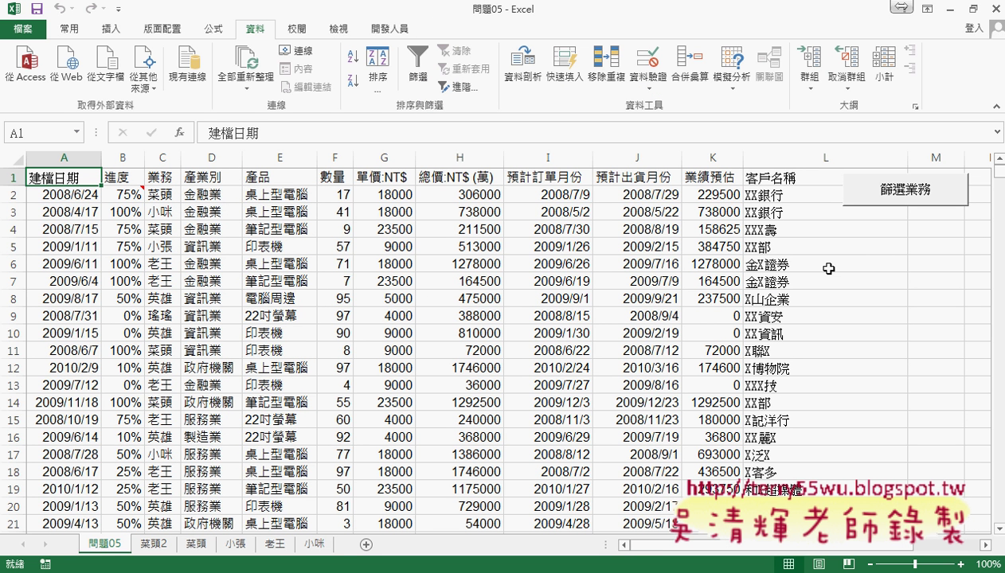